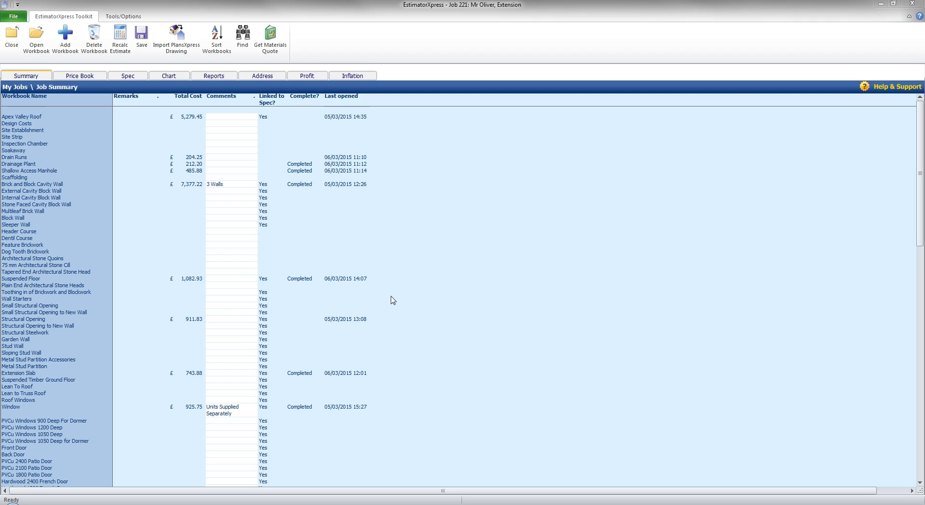
Launch the Quote Wizard by Build Phase from Customer Quotes on the job's Reports page
click(223, 76)
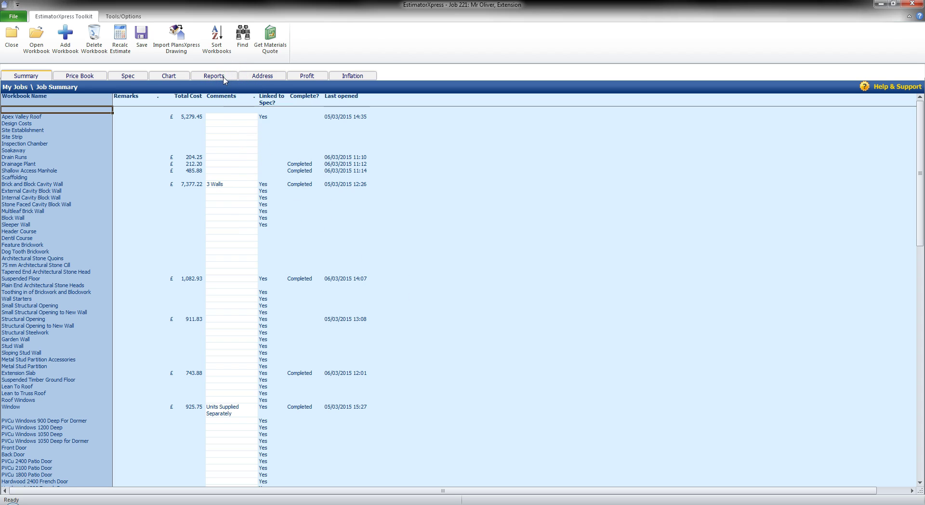
click(90, 52)
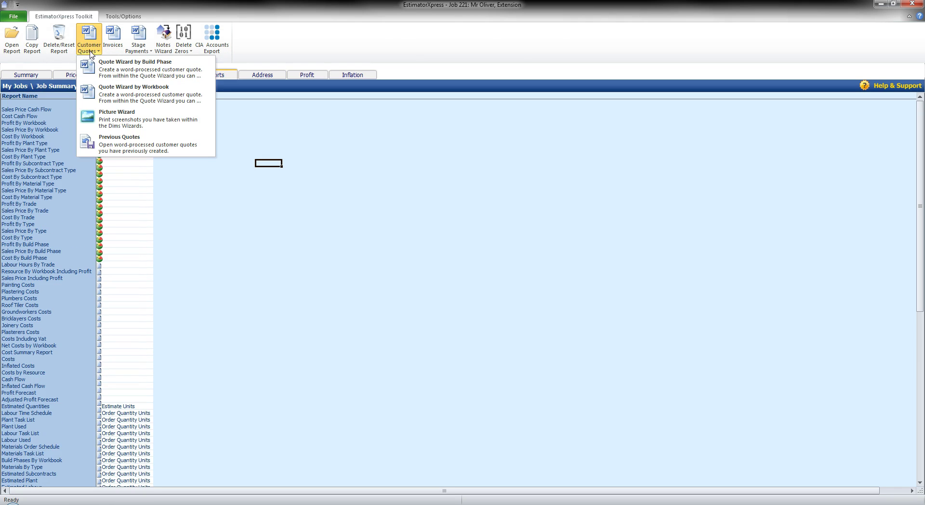
click(92, 71)
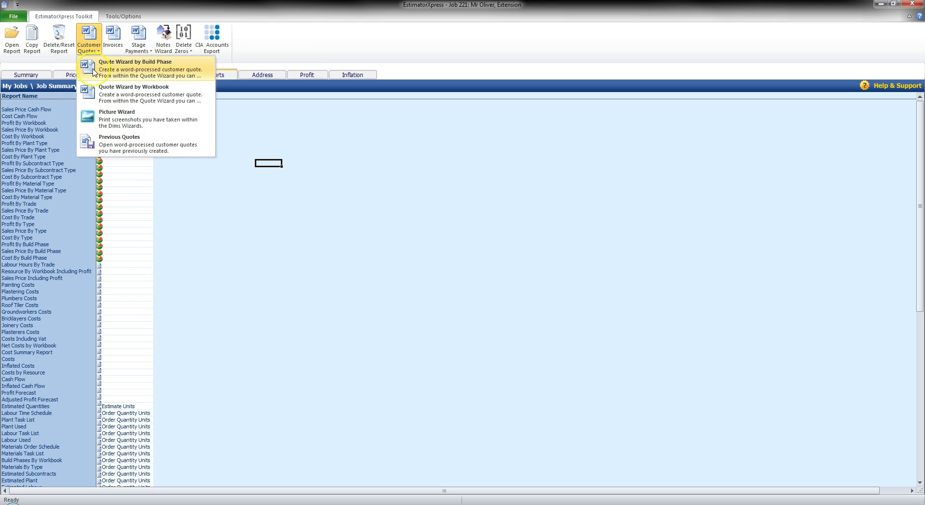
Start the build-phase quote and preview it with no, key, then all resources listed
click(93, 71)
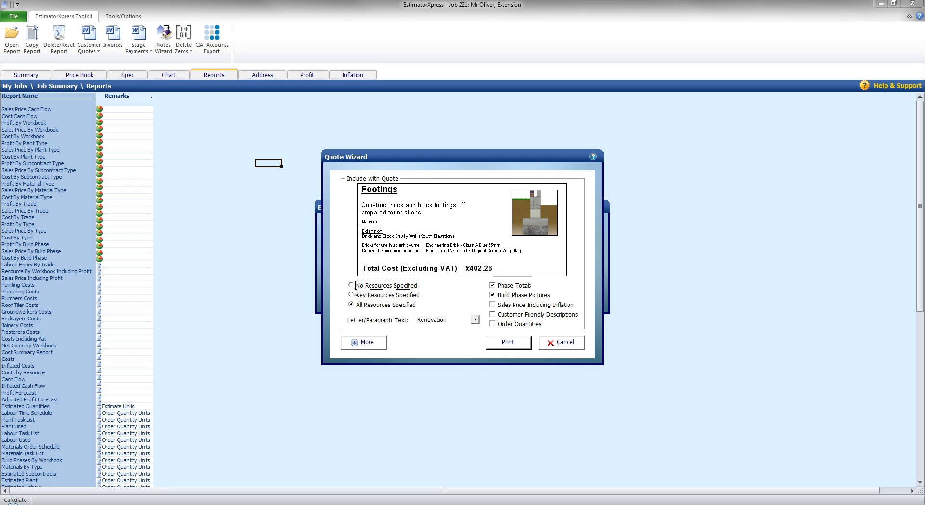
click(351, 286)
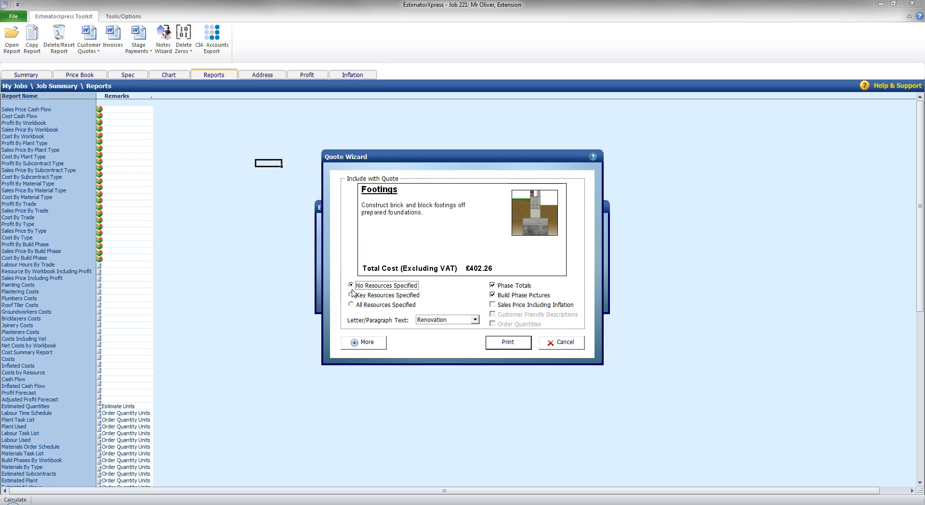
click(352, 295)
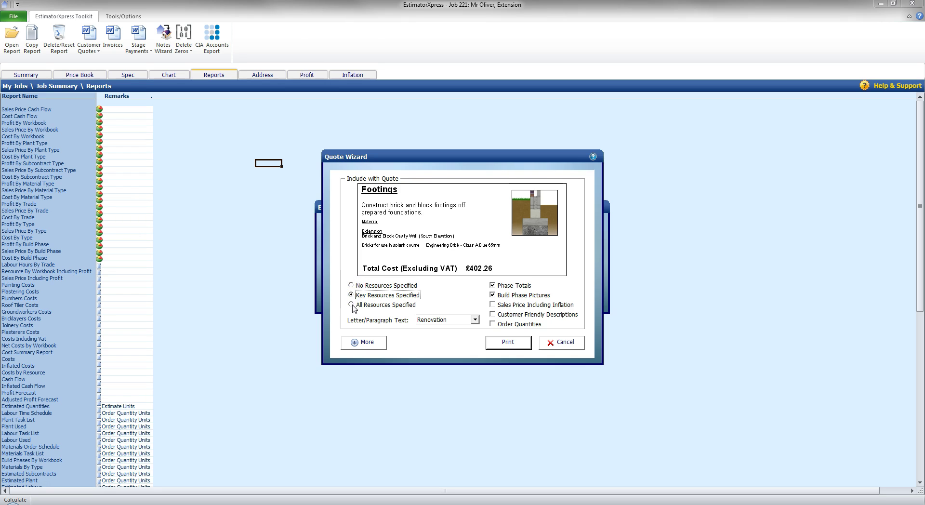
click(352, 304)
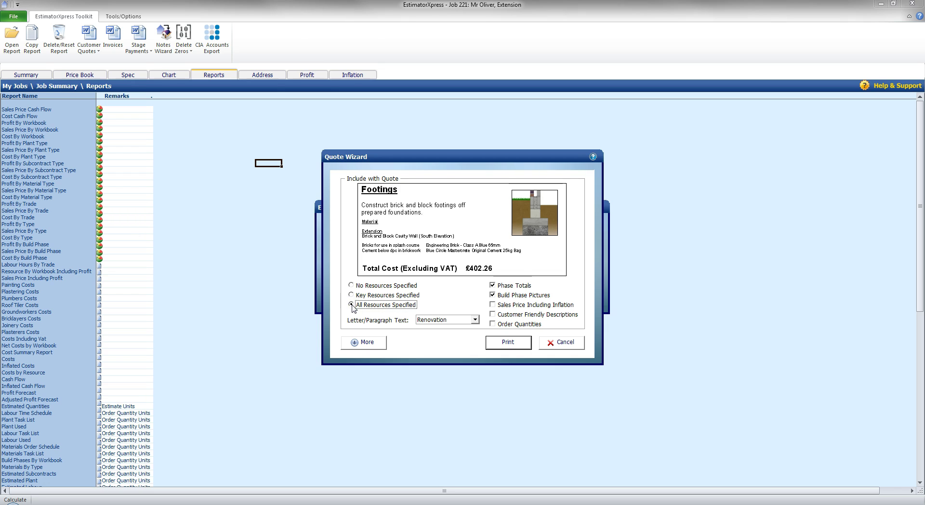
Try Phase Totals, Build Phase Pictures and inflation prices, keeping totals and pictures on, inflation off
click(492, 285)
click(491, 285)
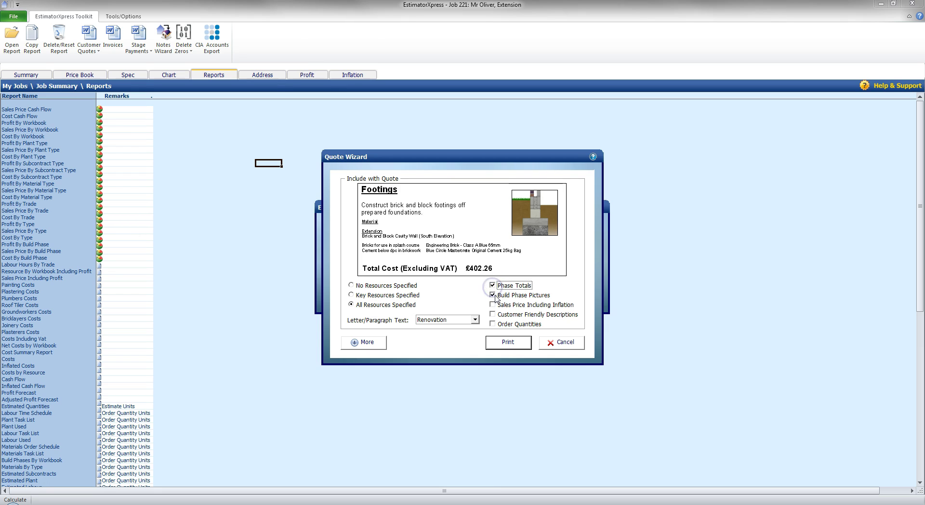
click(493, 295)
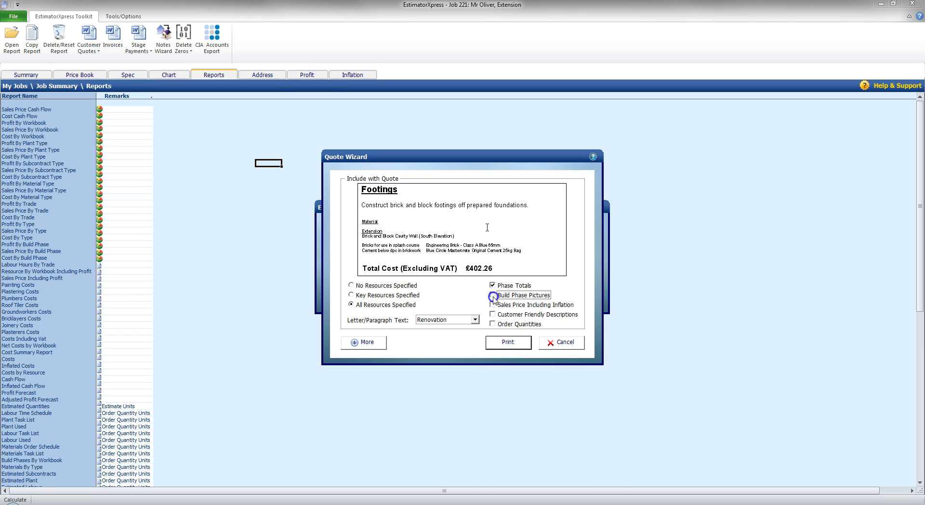
click(492, 295)
click(491, 306)
click(493, 305)
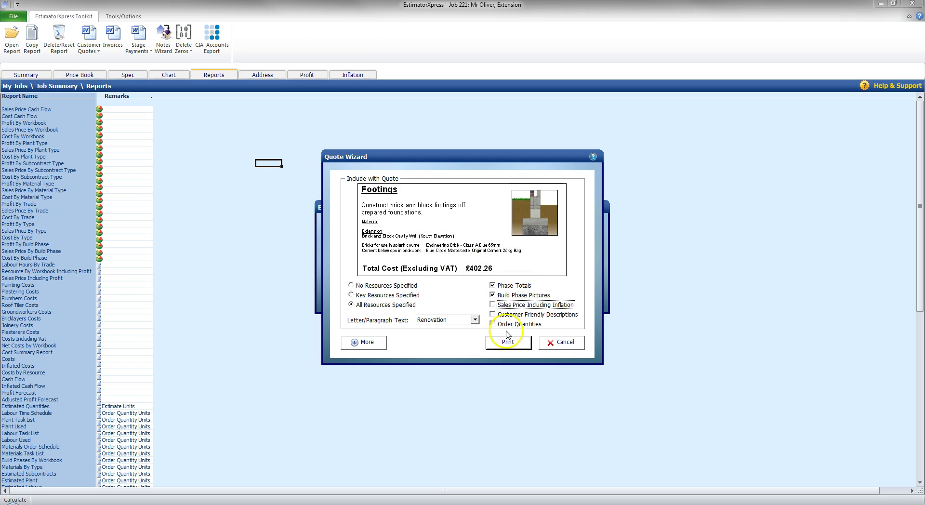
Try customer-friendly descriptions and order quantities, ending with full descriptions and no order quantities
click(493, 314)
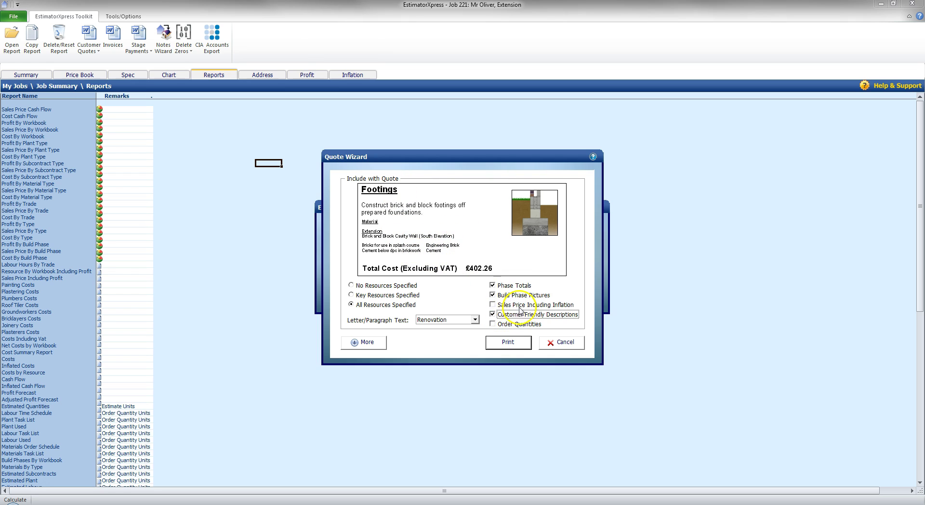
click(492, 314)
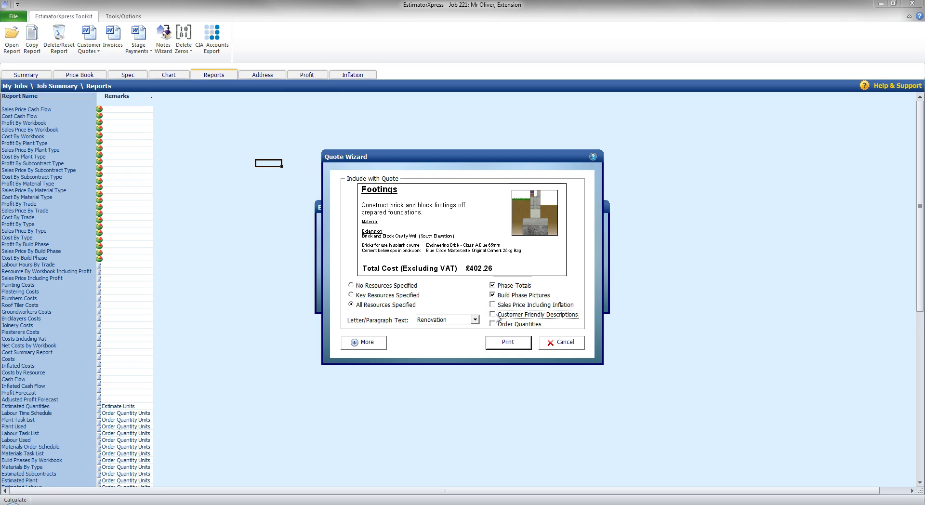
click(493, 315)
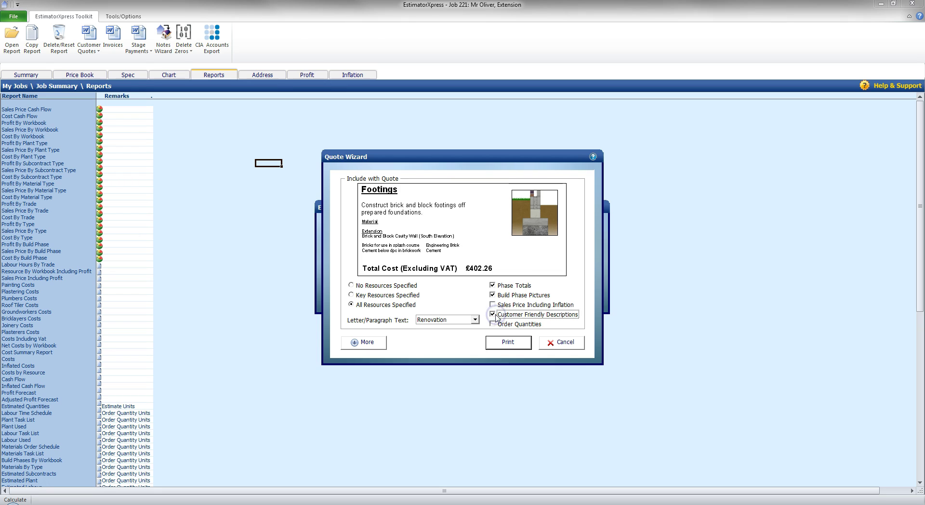
click(492, 314)
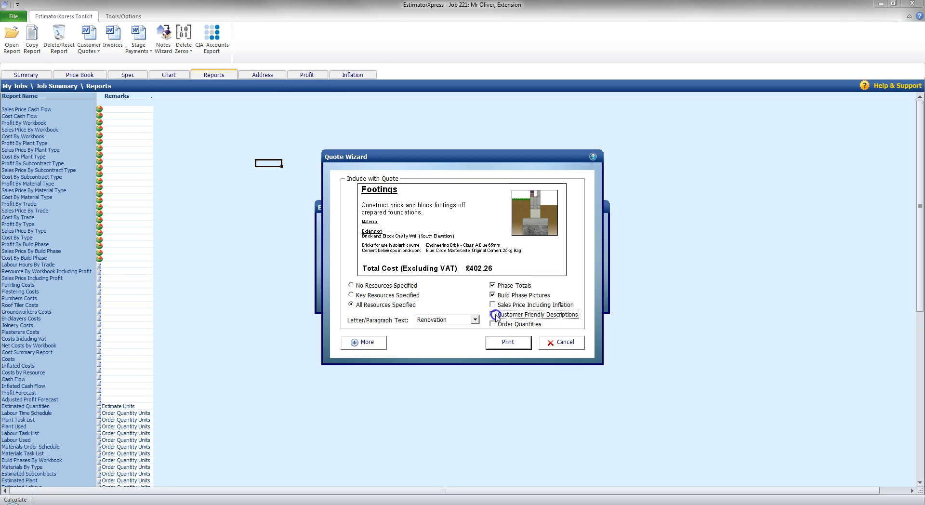
click(492, 324)
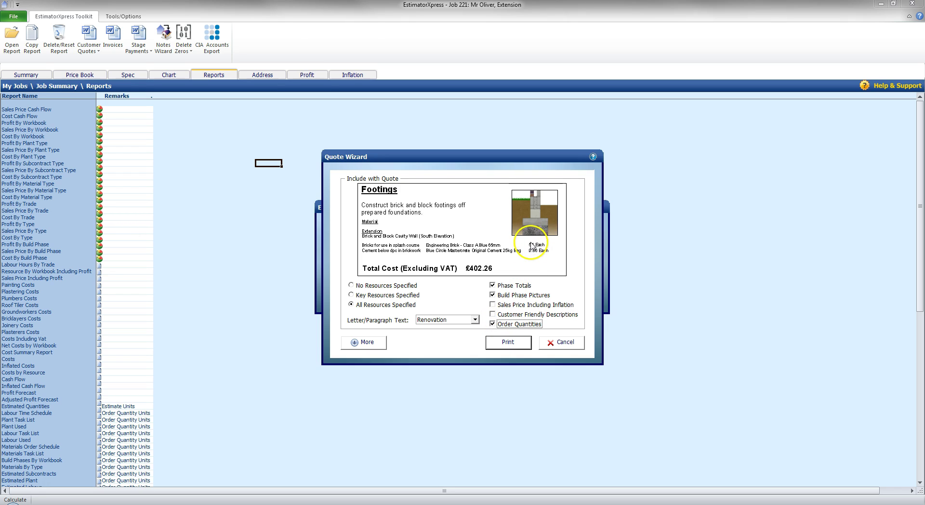
click(491, 247)
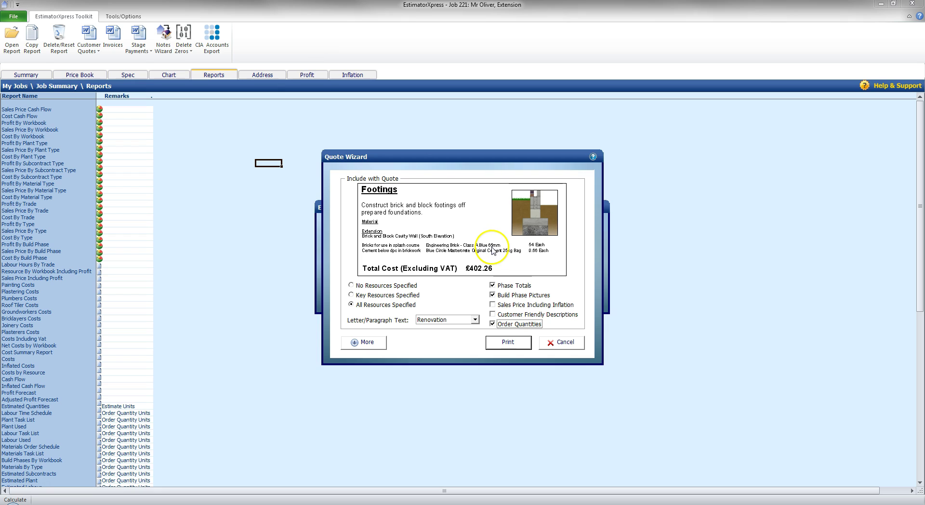
click(492, 324)
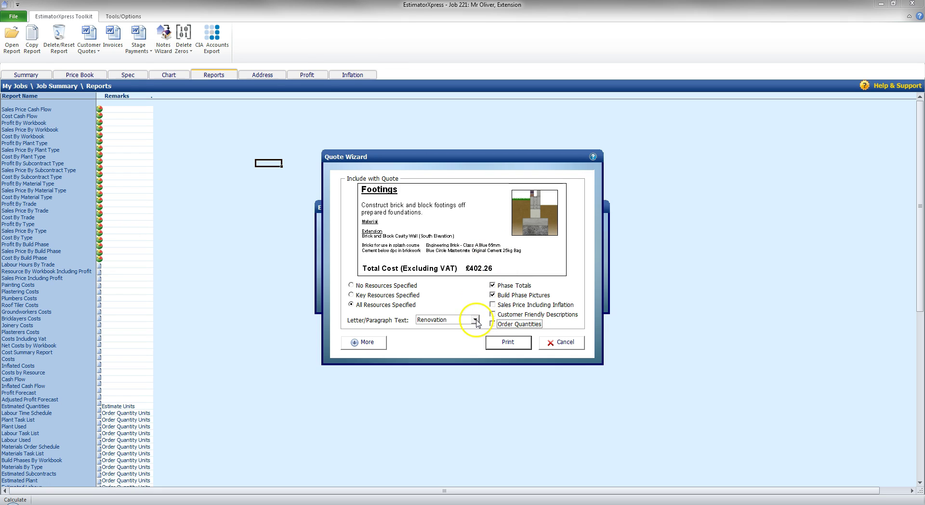
Use Extension letter text, list Key Resources Specified only, and reveal the phase list via More
click(476, 320)
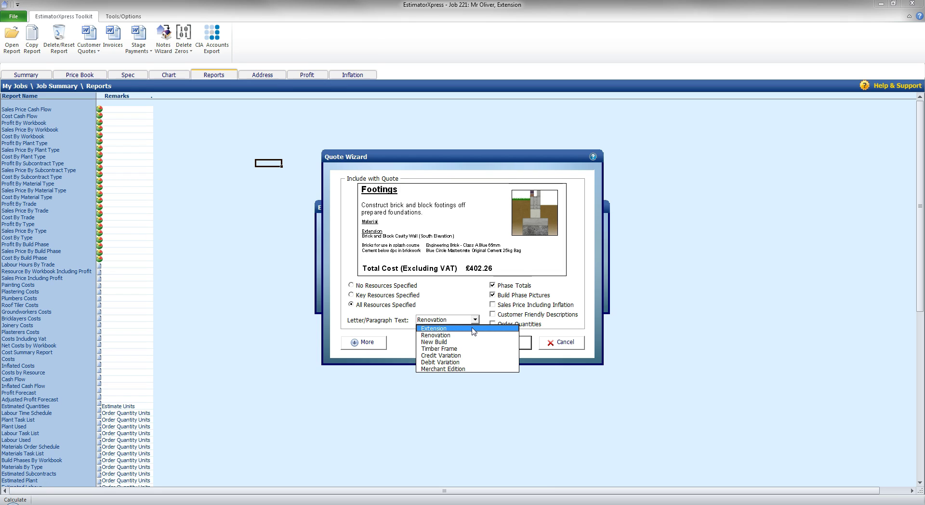
click(473, 329)
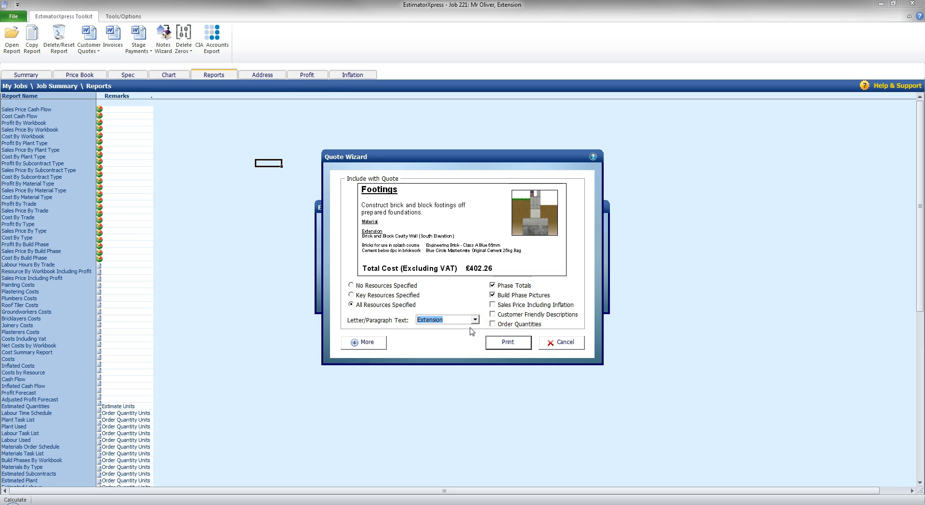
click(351, 295)
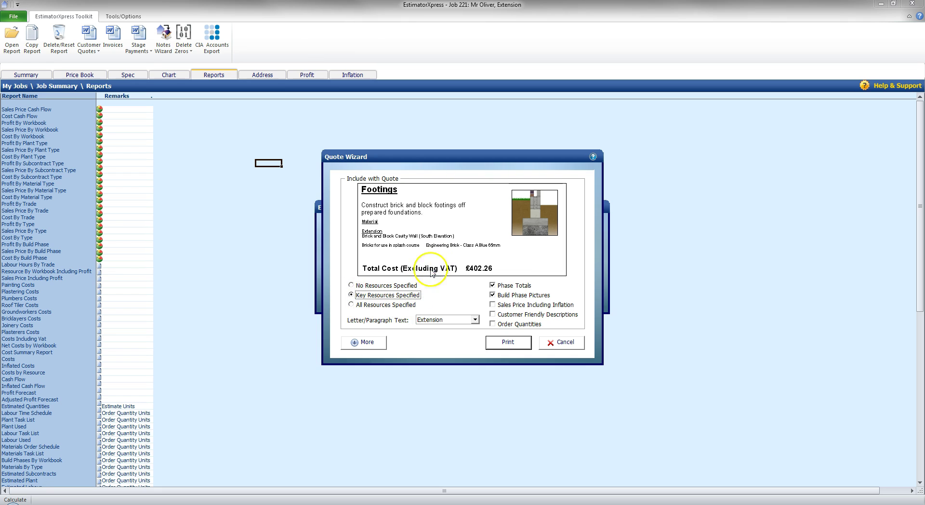
click(375, 346)
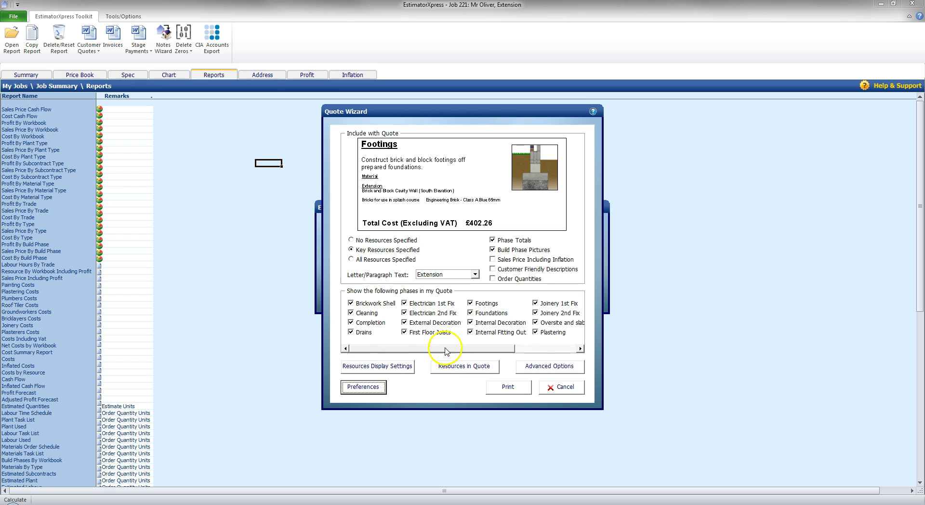
Scroll the phase list sideways to check that every build phase is ticked
mouse_move(448, 353)
mouse_down()
mouse_move(456, 350)
mouse_move(446, 351)
mouse_up()
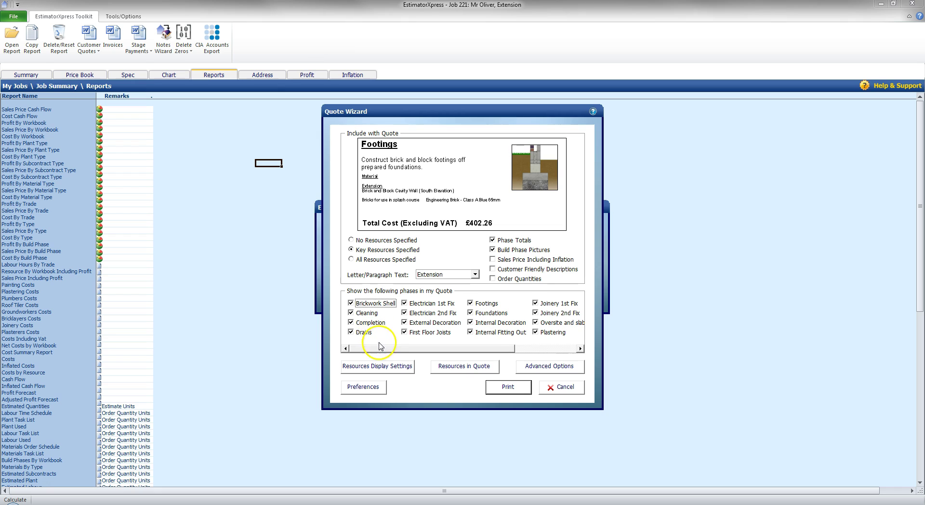
drag(381, 348, 411, 347)
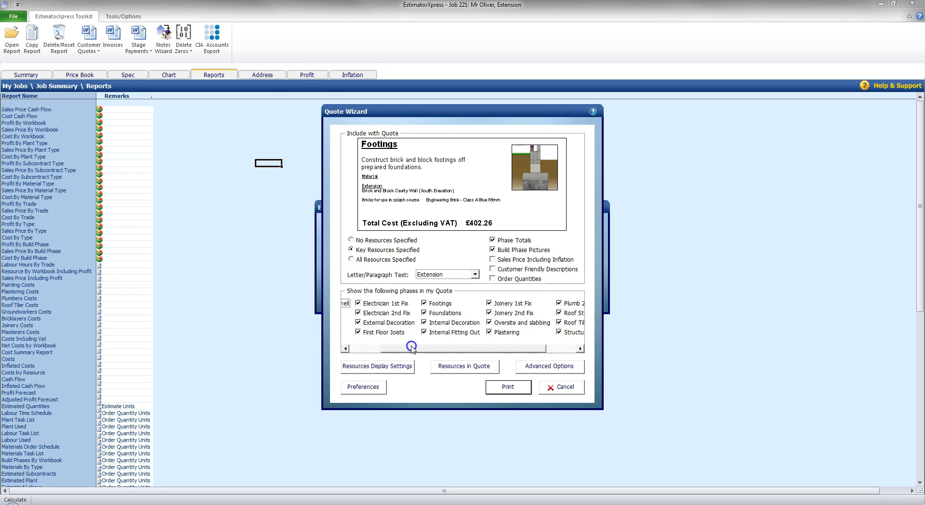
In Resource Display Settings, keep Plant fully described and check the 10 labour and 50 plant thresholds
click(401, 372)
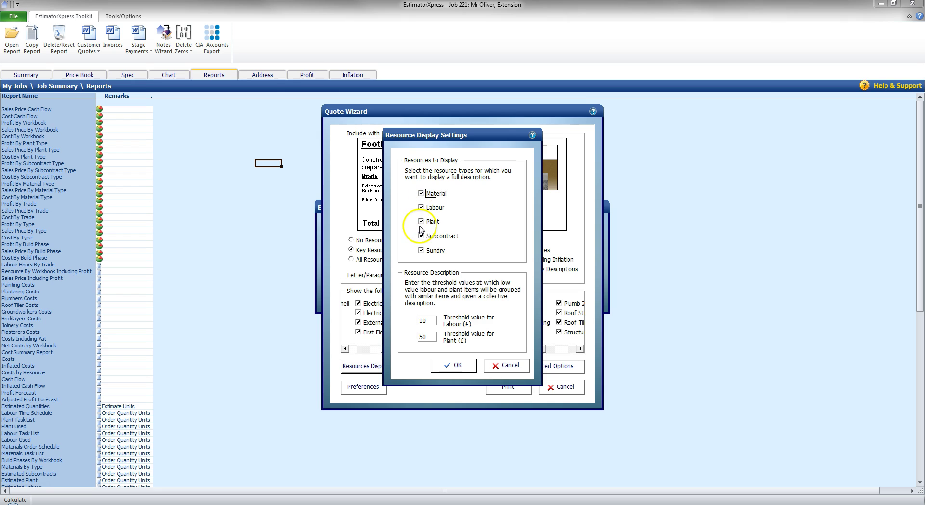
click(422, 221)
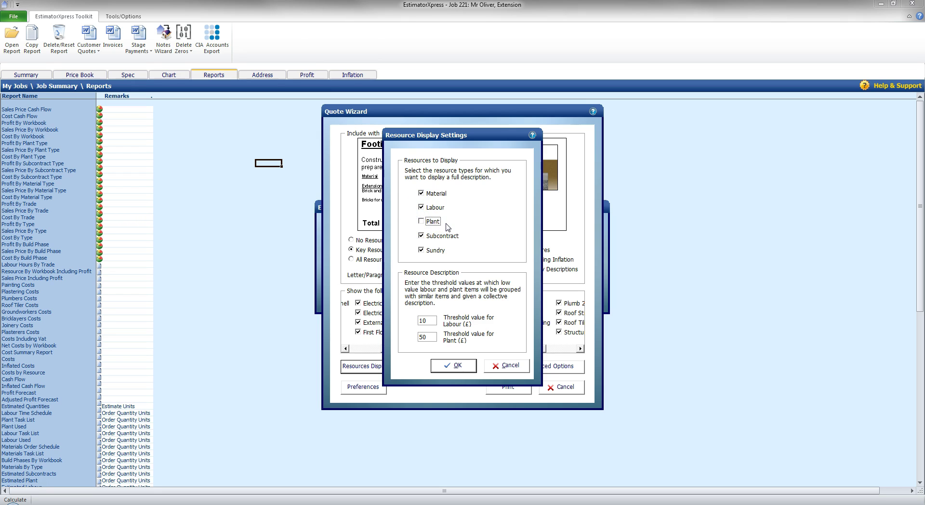
click(421, 222)
click(429, 319)
click(432, 336)
Accept display settings, then tick Material alongside Labour, Plant and Subcontract in Resource Types to Include
click(459, 366)
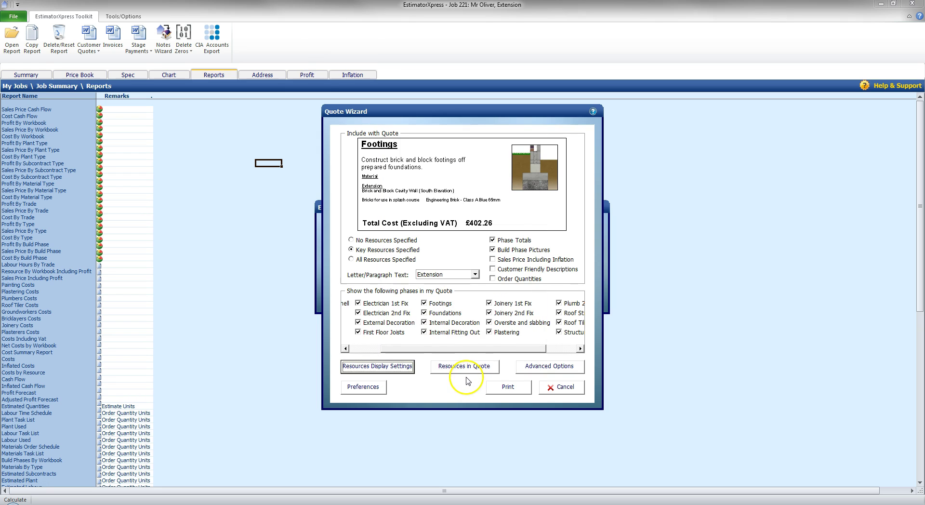
click(465, 366)
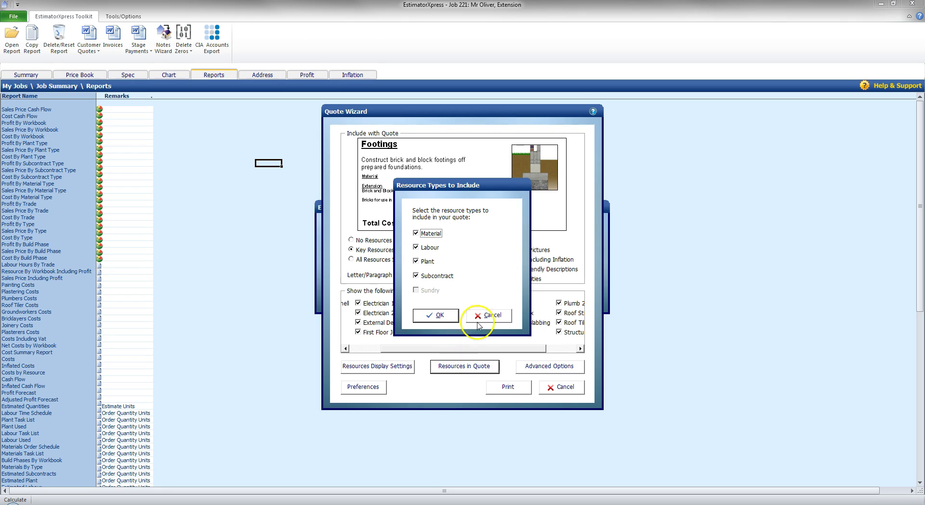
click(417, 234)
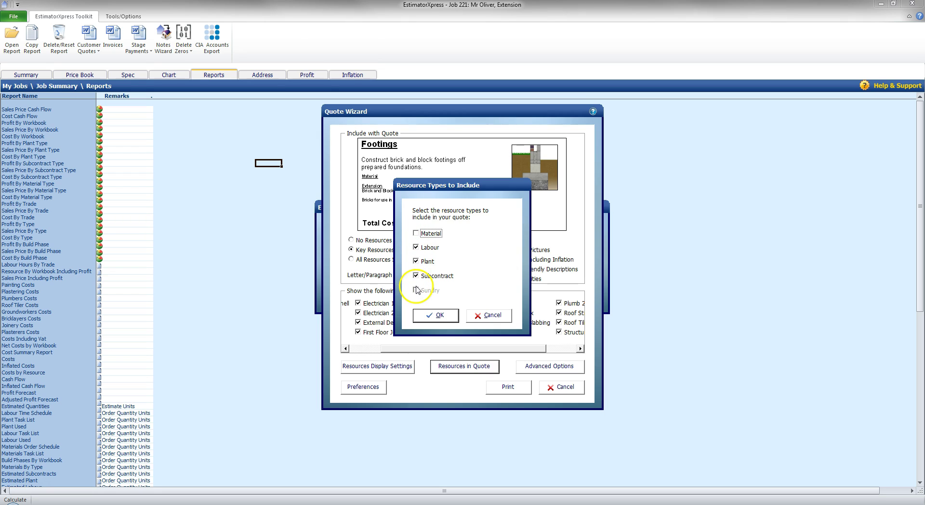
click(416, 234)
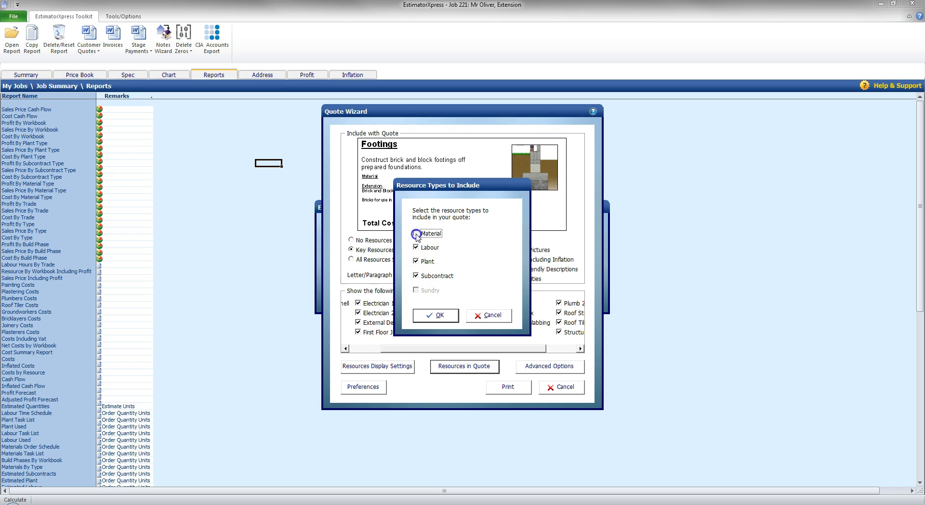
click(438, 316)
click(438, 315)
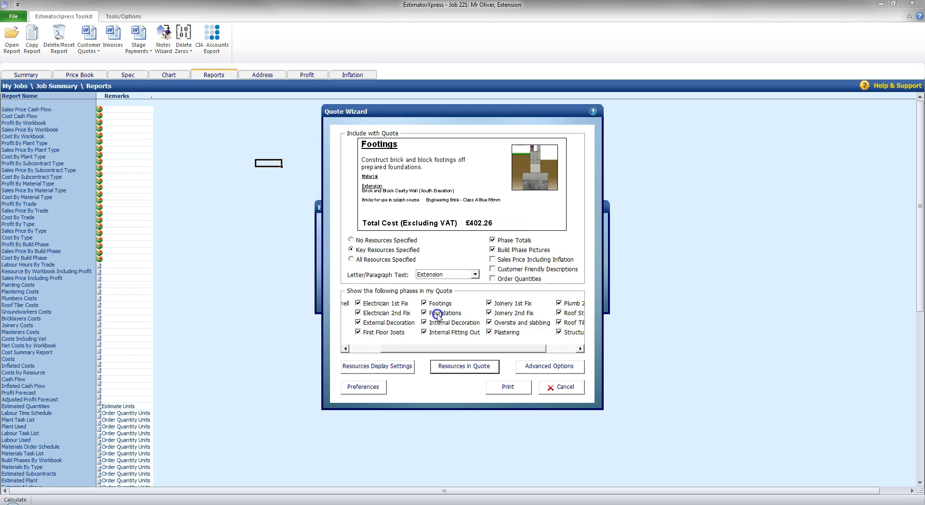
Open Advanced Options for Brickwork Shell, toggling Include All Material on and back off
click(559, 368)
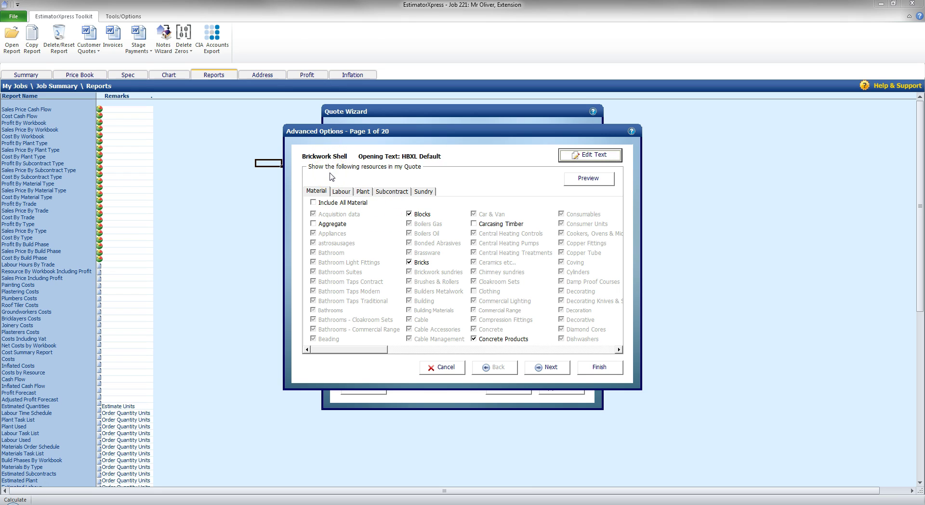
click(313, 202)
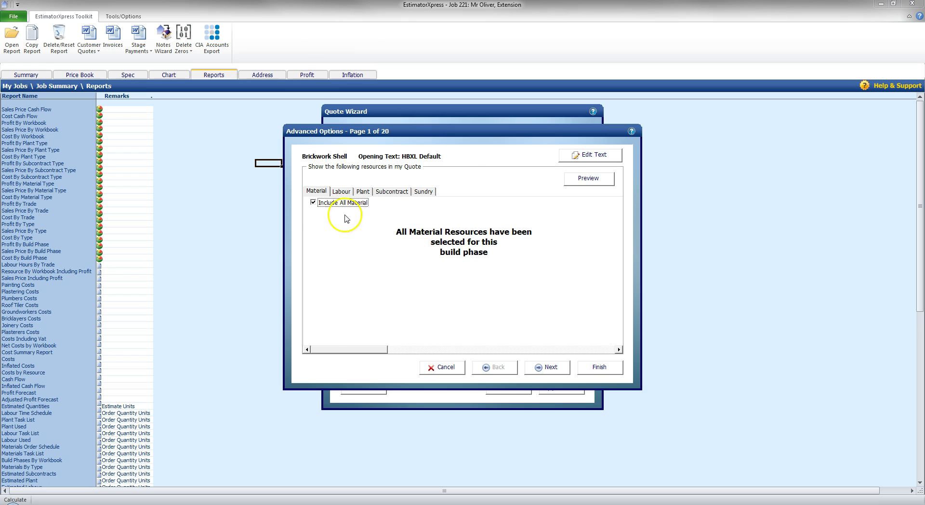
click(313, 203)
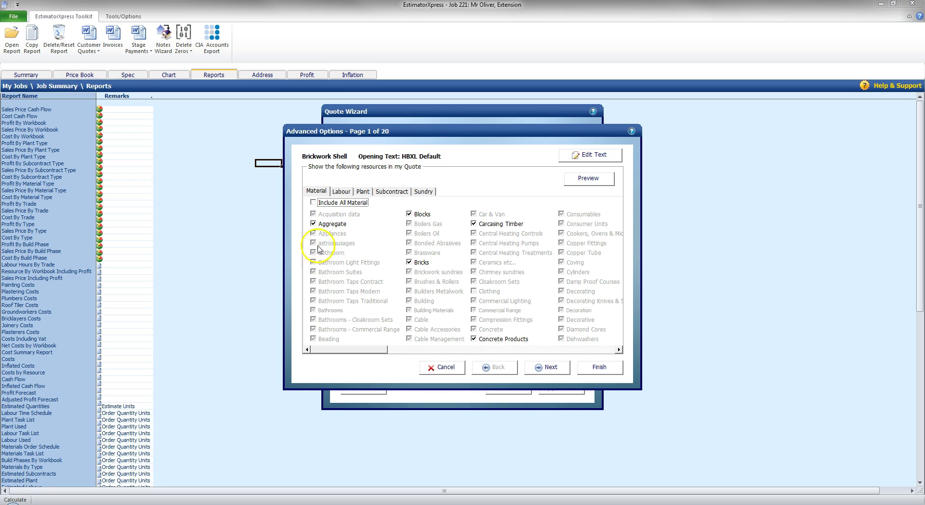
Untick Aggregate, Carcasing Timber, Foundation, Insulation, Lintels and Metalwork for Brickwork Shell
click(313, 224)
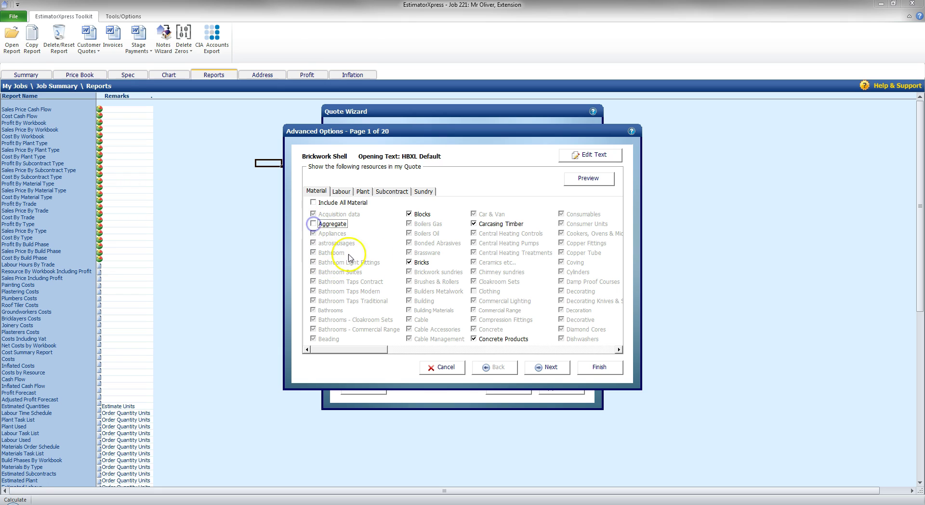
click(473, 224)
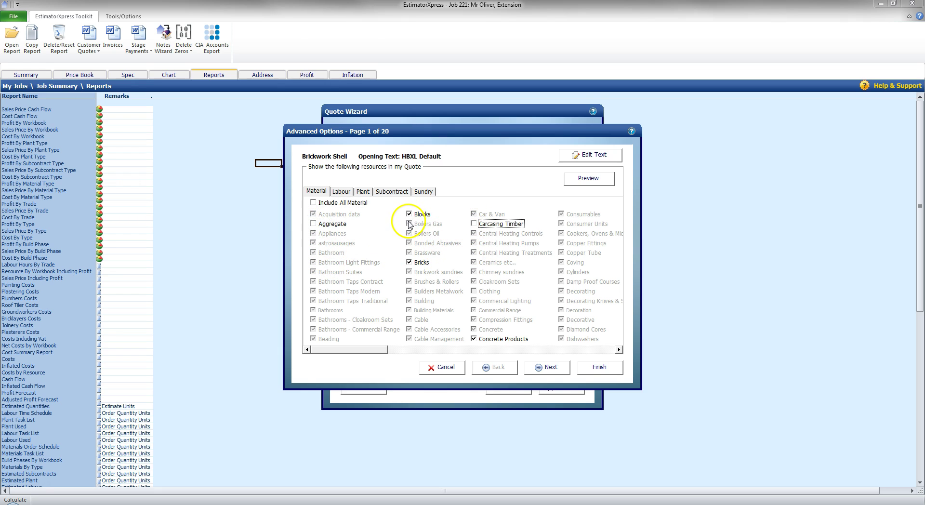
drag(361, 349, 457, 347)
click(352, 301)
click(416, 281)
click(500, 291)
click(593, 213)
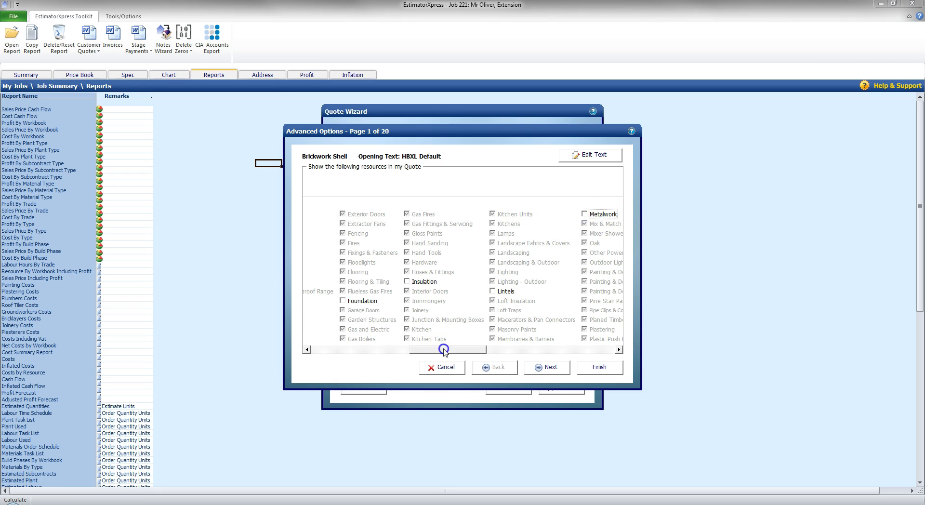
drag(440, 349, 330, 347)
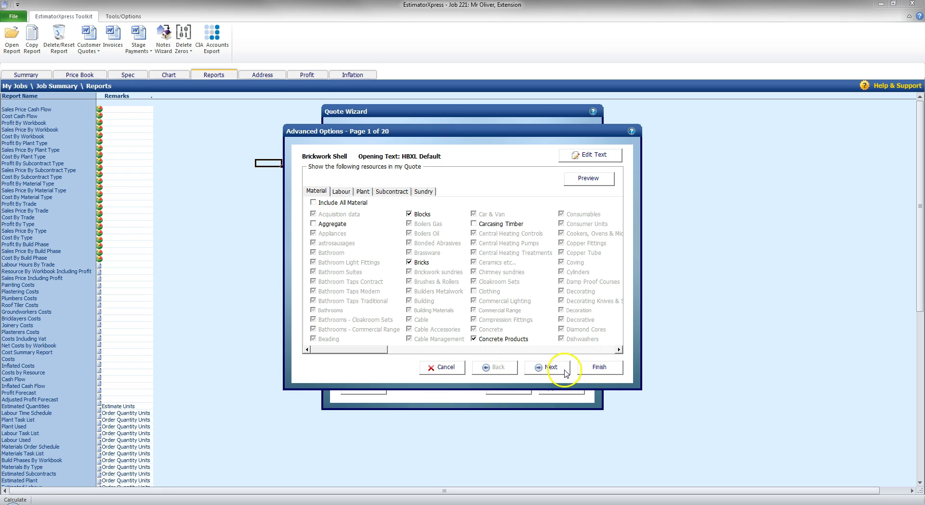
Preview the Brickwork Shell text, re-tick Lintels, and preview again to confirm lintels are listed
click(586, 179)
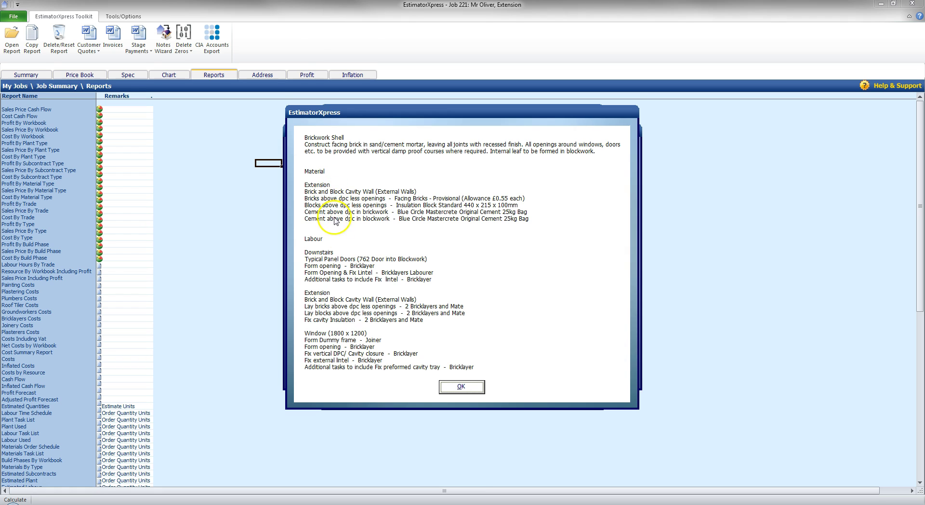
click(461, 386)
drag(379, 350, 480, 357)
click(501, 291)
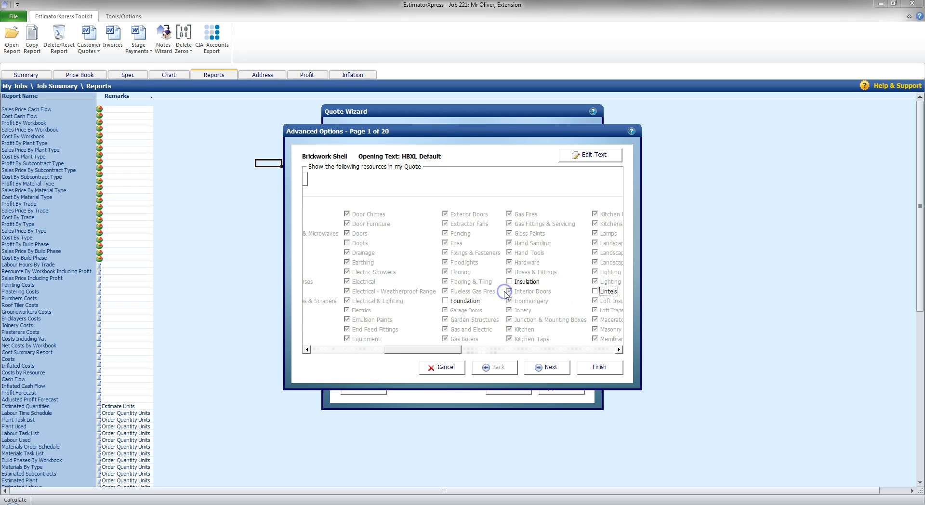
click(600, 291)
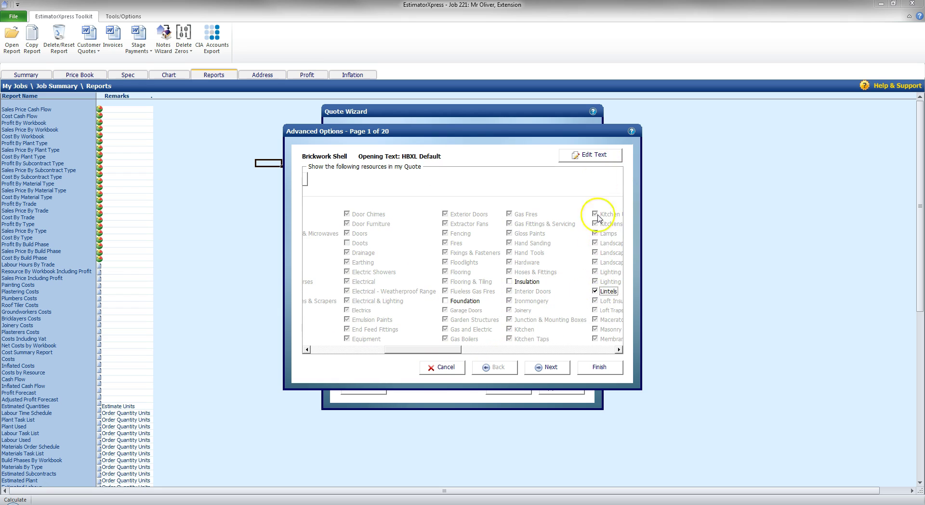
drag(446, 351, 386, 350)
click(525, 178)
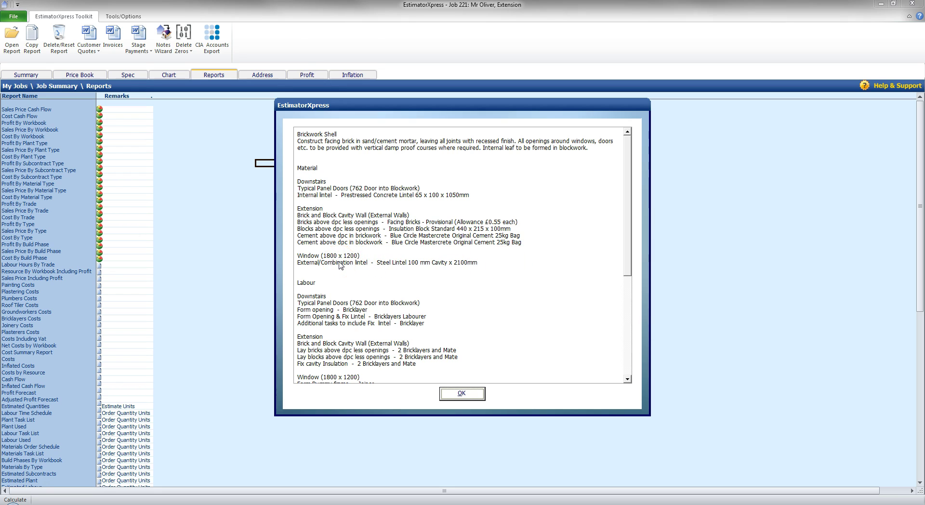
click(445, 392)
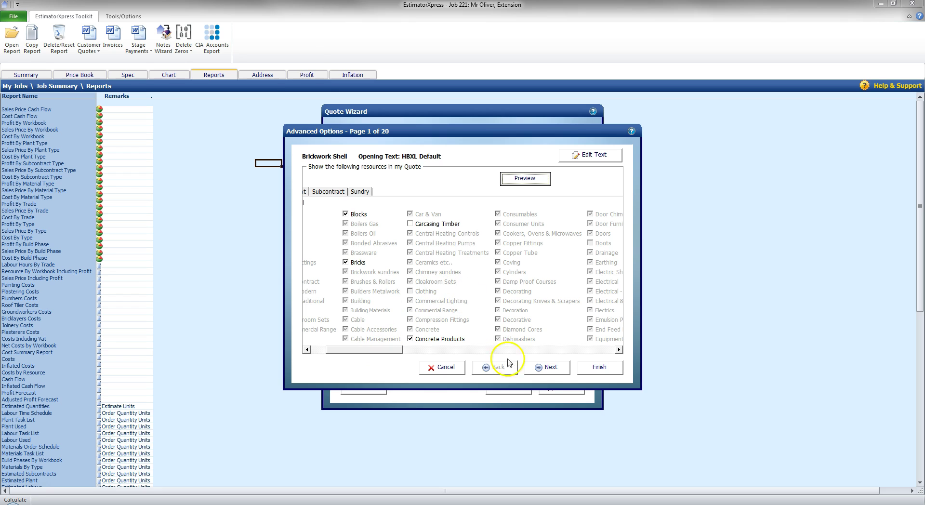
Advance past Cleaning and Completion to the Drains phase and tick Aggregate and Concrete
click(548, 367)
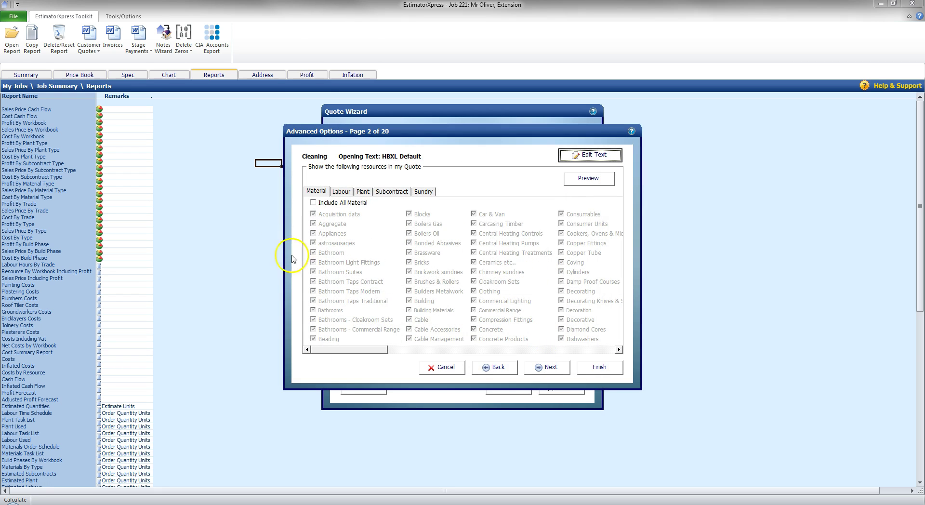
click(553, 368)
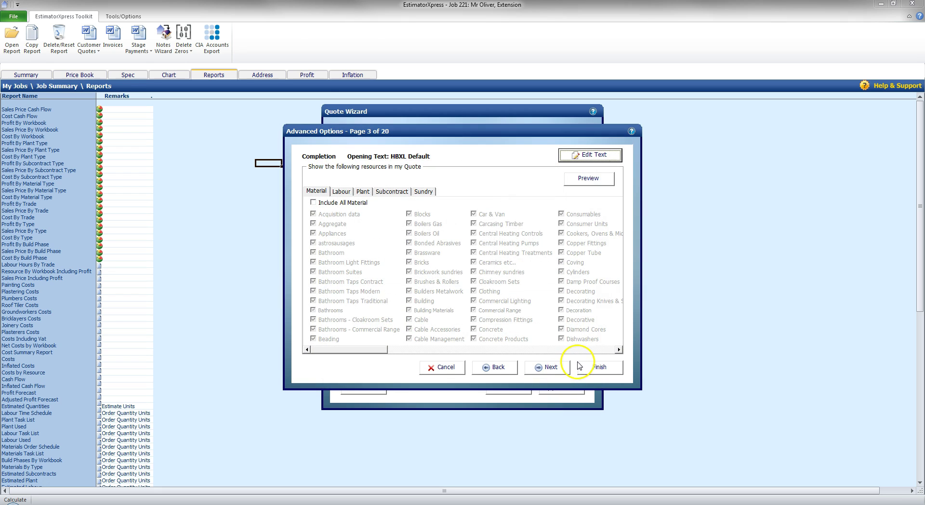
click(551, 366)
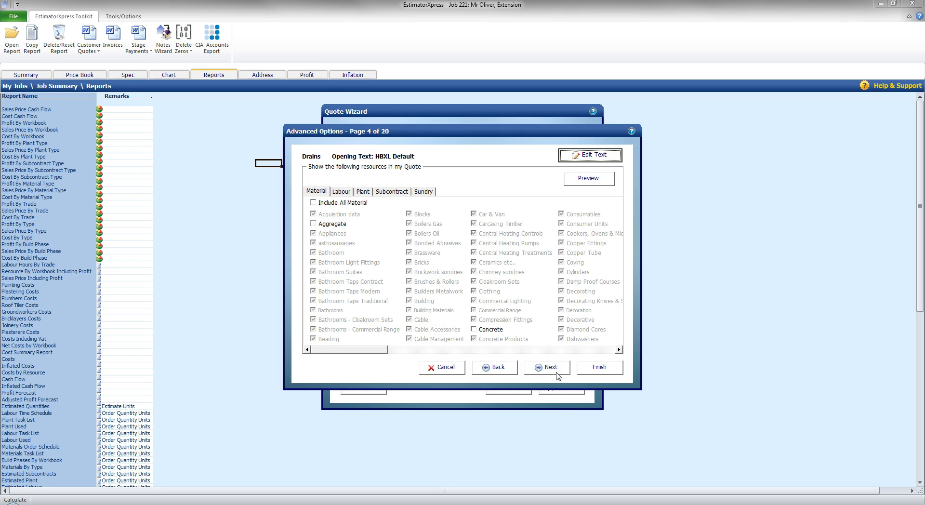
drag(371, 354, 346, 359)
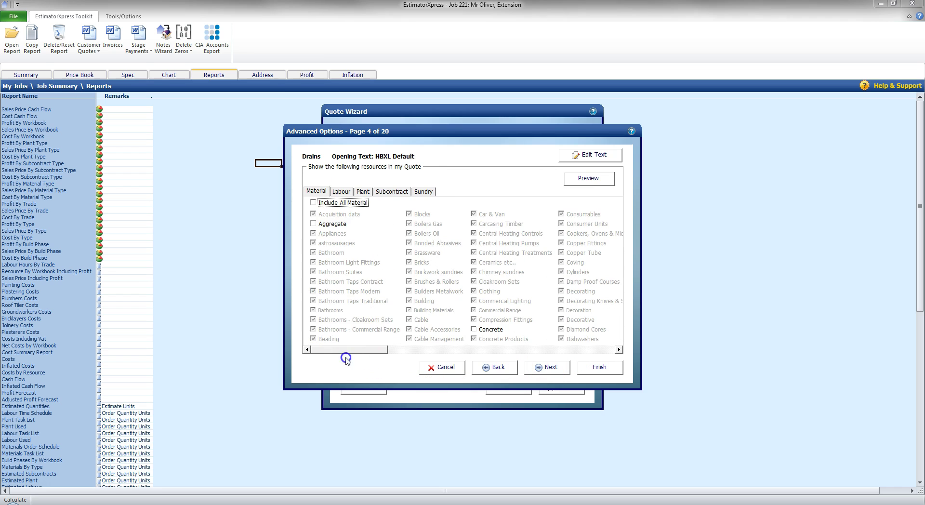
click(313, 224)
click(474, 329)
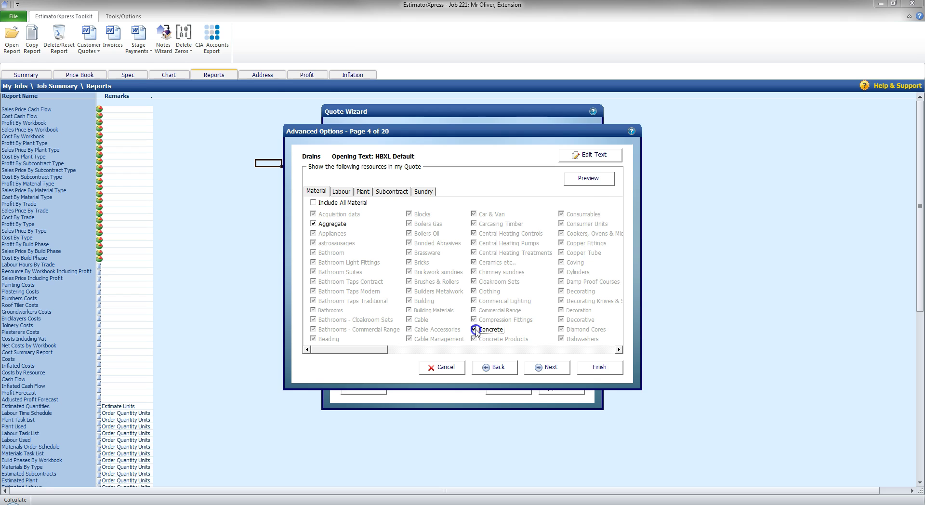
Preview the Drains quote text and review its description in the text editor
click(599, 180)
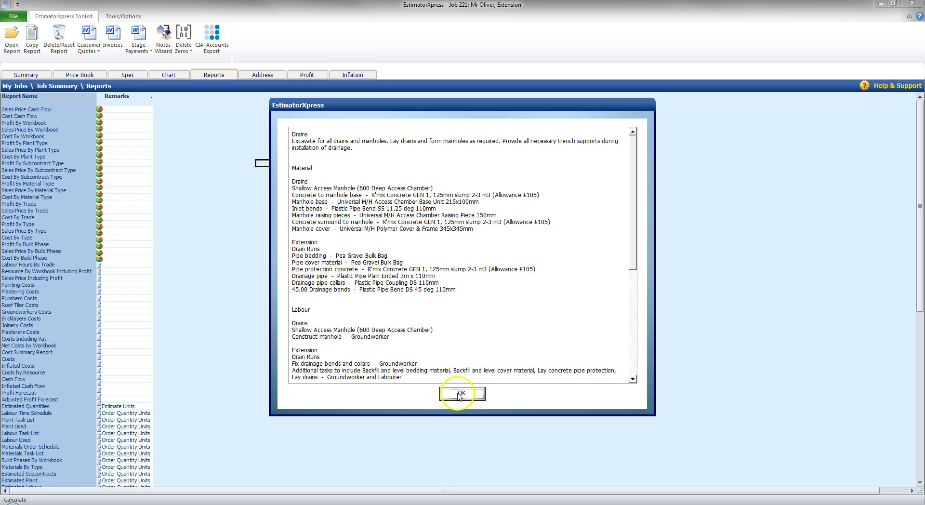
click(461, 393)
click(597, 155)
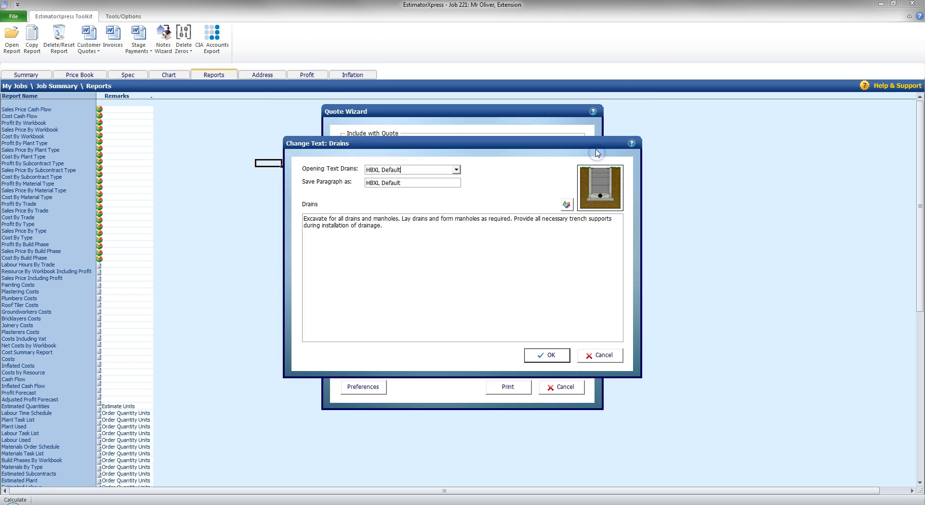
click(419, 230)
click(533, 219)
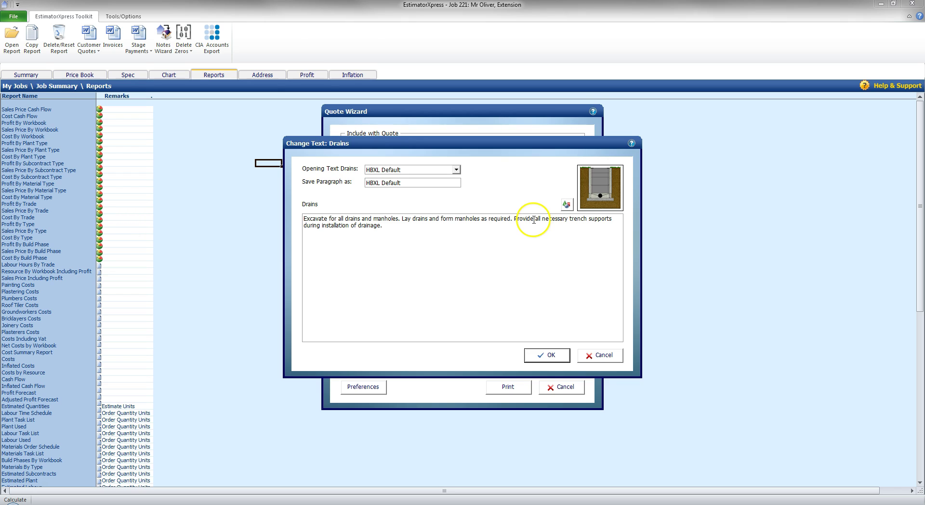
click(538, 359)
Close the editor, step past Electrician 1st Fix and finish the Advanced Options
click(546, 356)
click(549, 364)
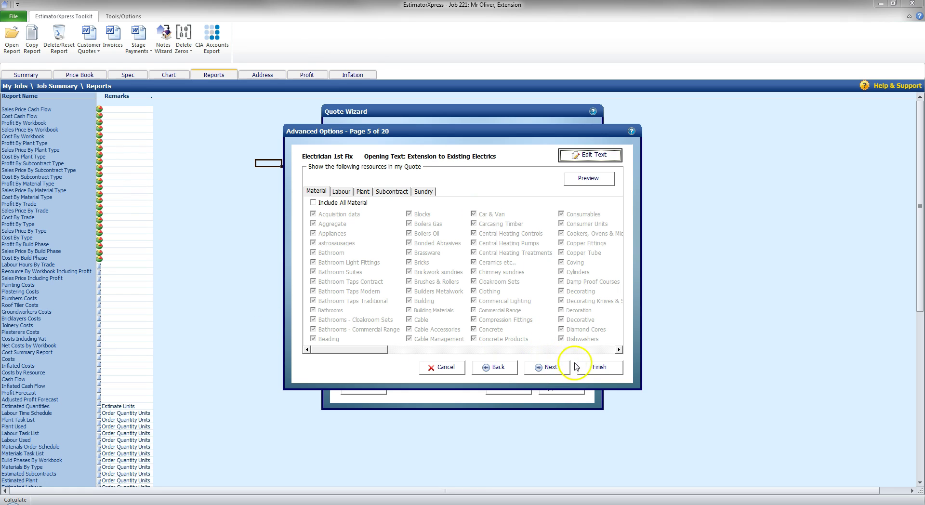
click(590, 366)
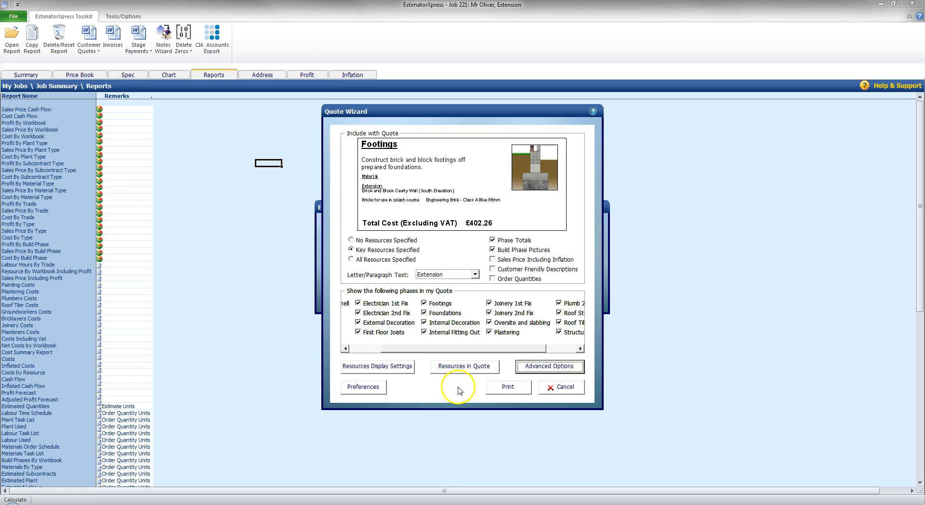
click(453, 365)
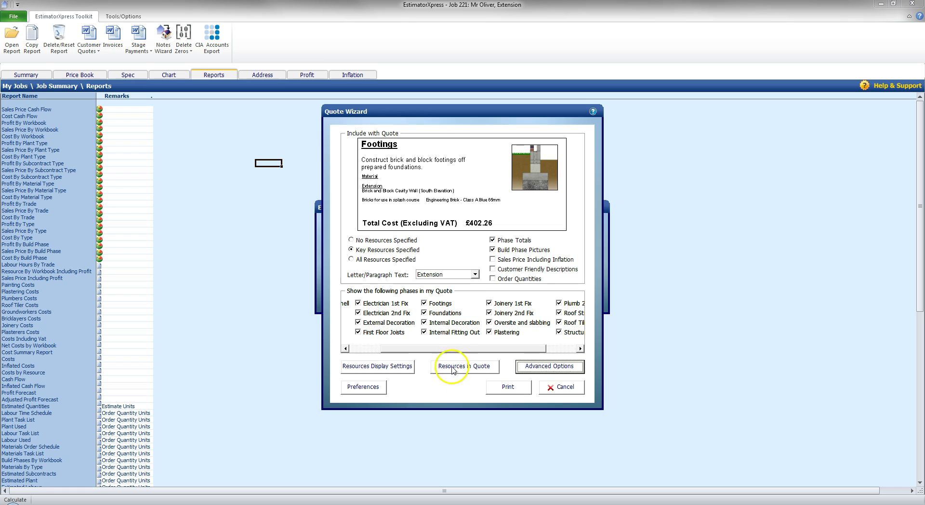
In the quote preferences, keep Extension as the paragraph set
click(363, 386)
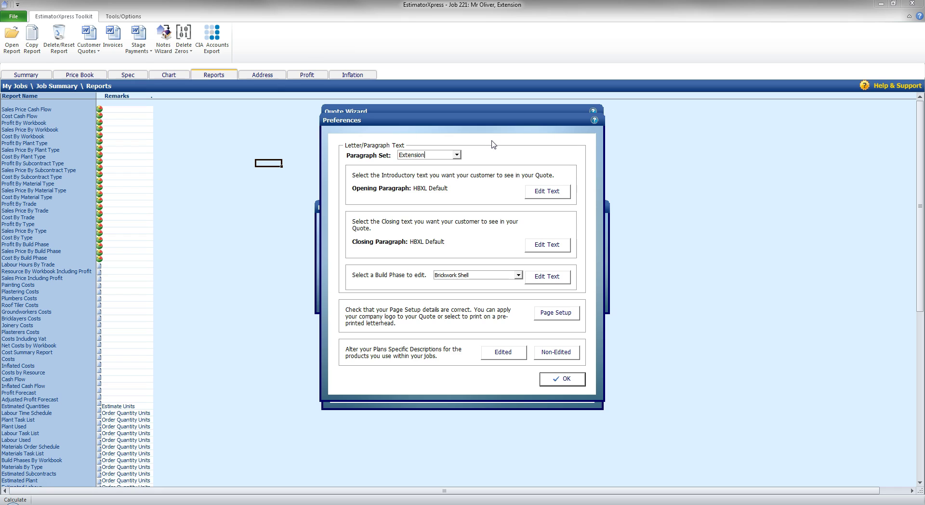
click(459, 154)
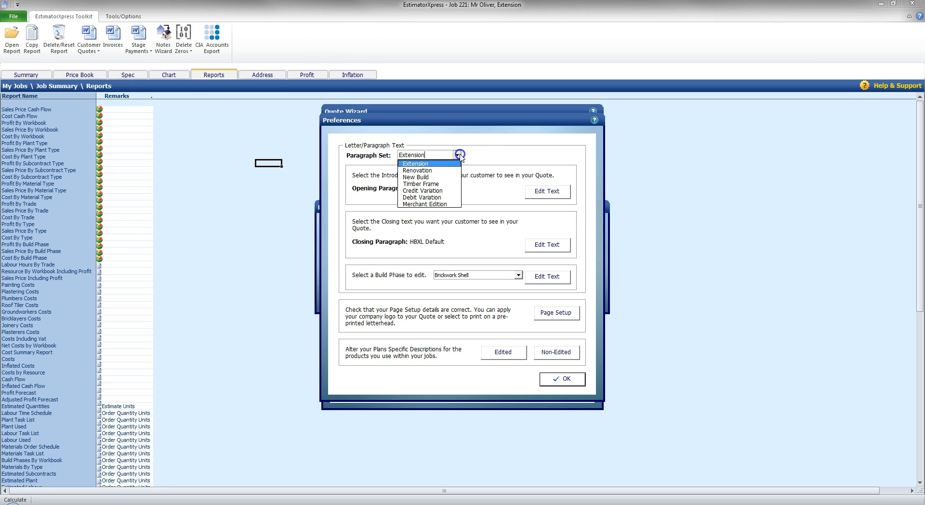
click(429, 164)
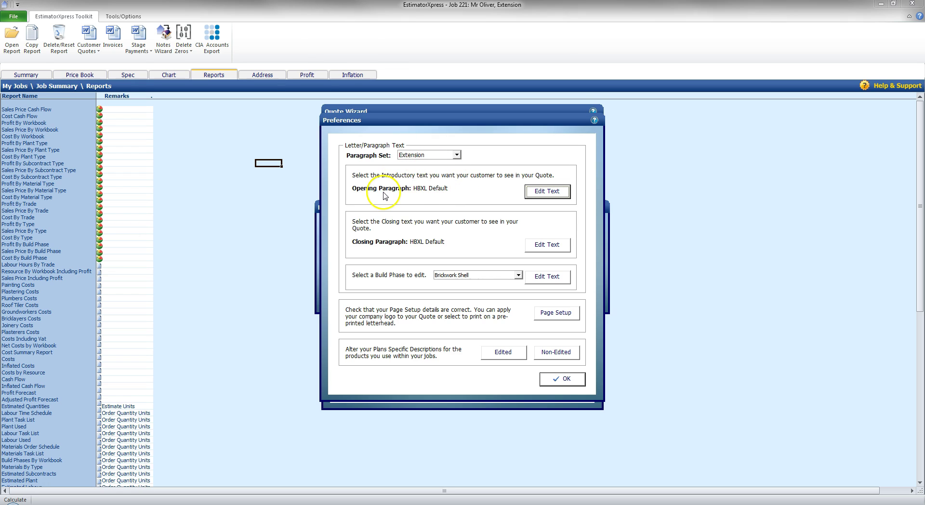
Add 'All prices quoted are subject to discovery.' below 'estimate your project.' in the opening paragraph
click(548, 193)
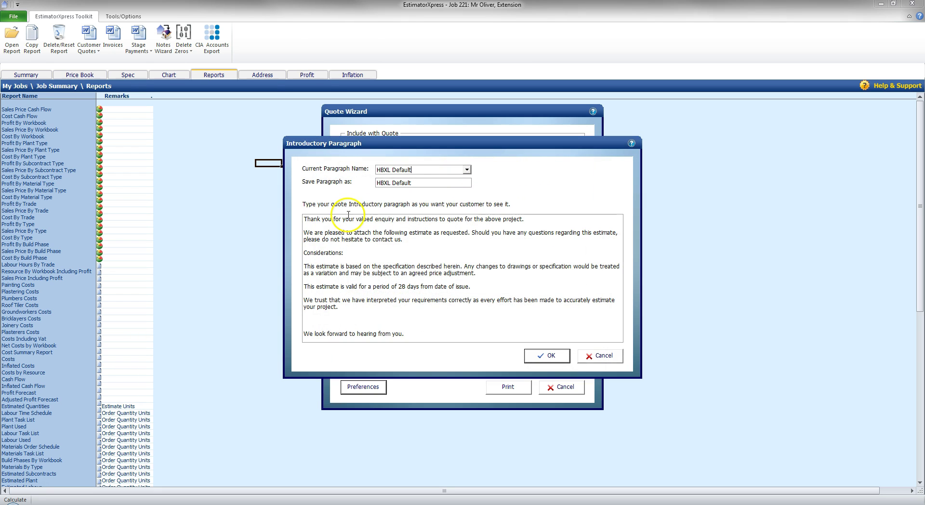
scroll(357, 307, down, 1)
click(357, 307)
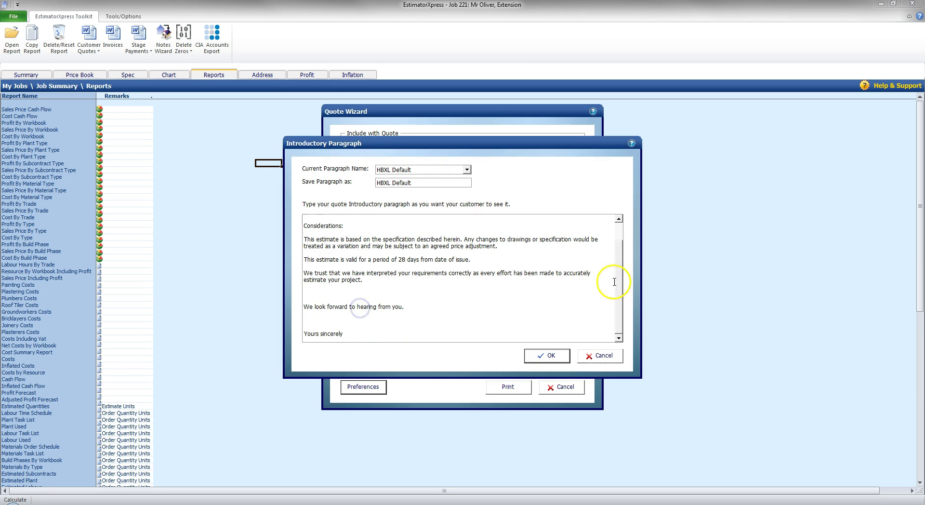
mouse_move(618, 284)
mouse_down()
mouse_move(621, 258)
mouse_move(616, 284)
mouse_up()
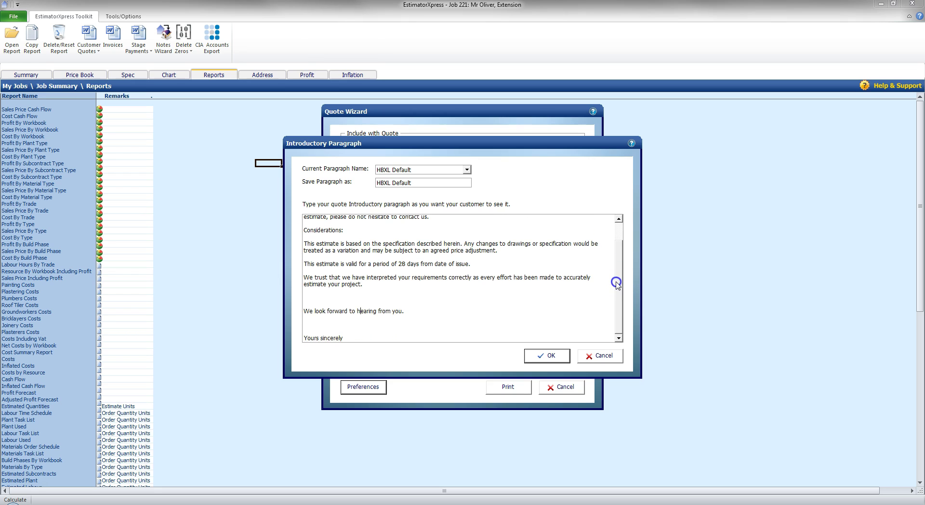
click(419, 317)
click(345, 297)
text(re subject to disco)
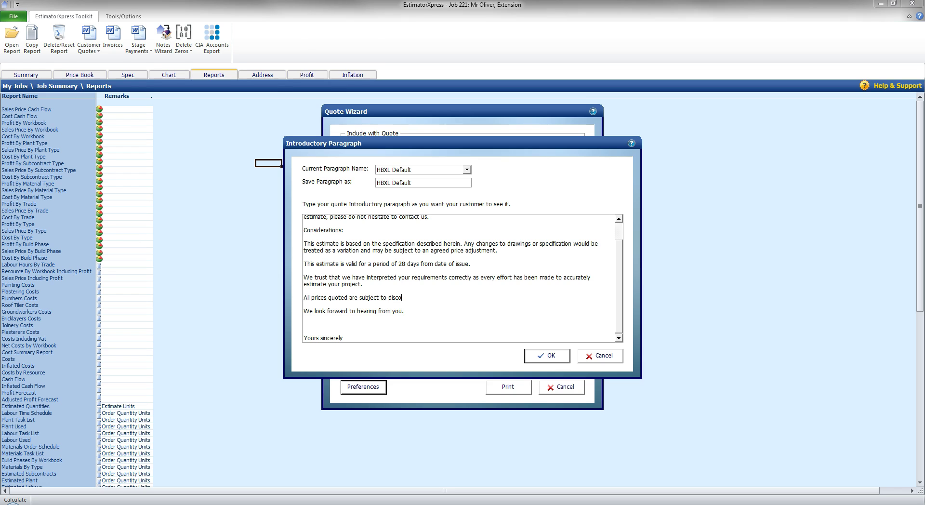
text(very.)
Save the edited opening paragraph as HBXL Default v3
click(419, 183)
text(v3)
click(548, 356)
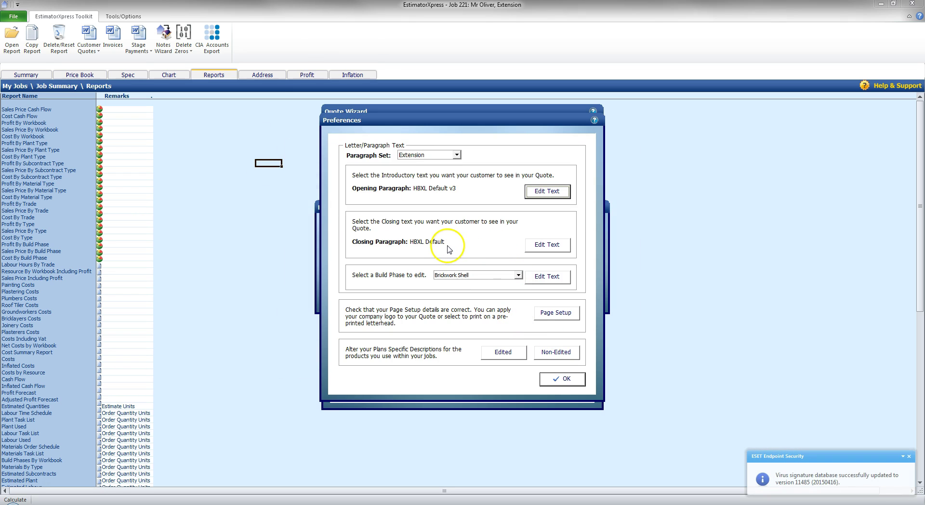
Add 'Please refer to document 1.a' under Terms & Conditions in the closing paragraph
click(547, 244)
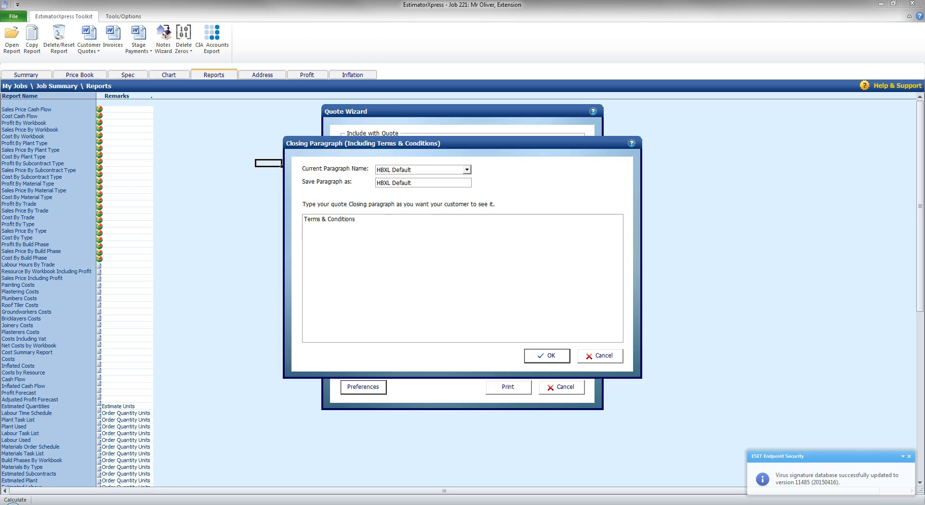
text(Please refer to document 1.a)
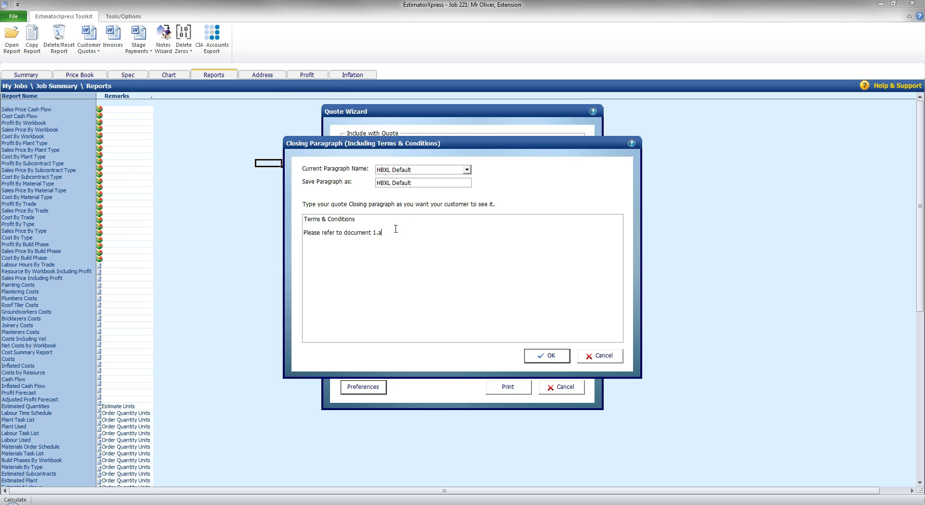
click(397, 235)
Decline overwriting HBXL Default and save the closing paragraph as HBXL Default v3
click(540, 356)
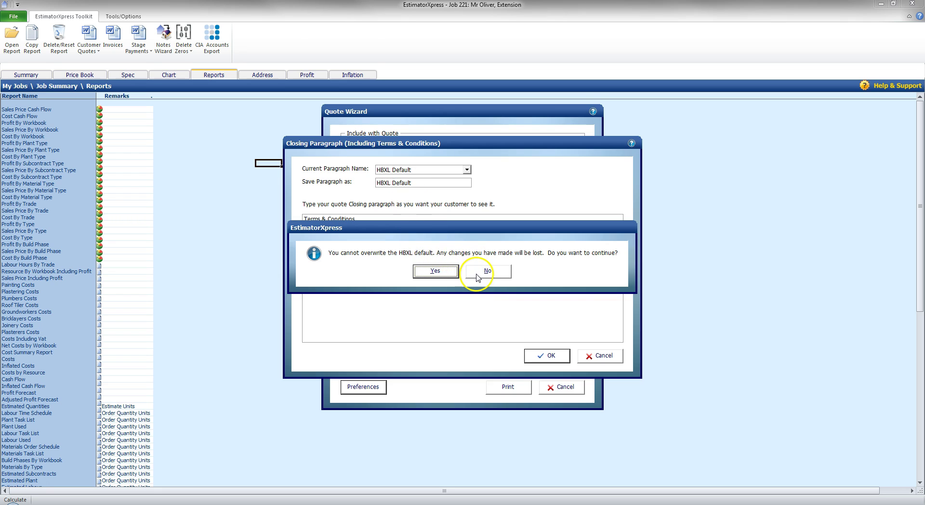
click(477, 273)
click(441, 181)
text(v3)
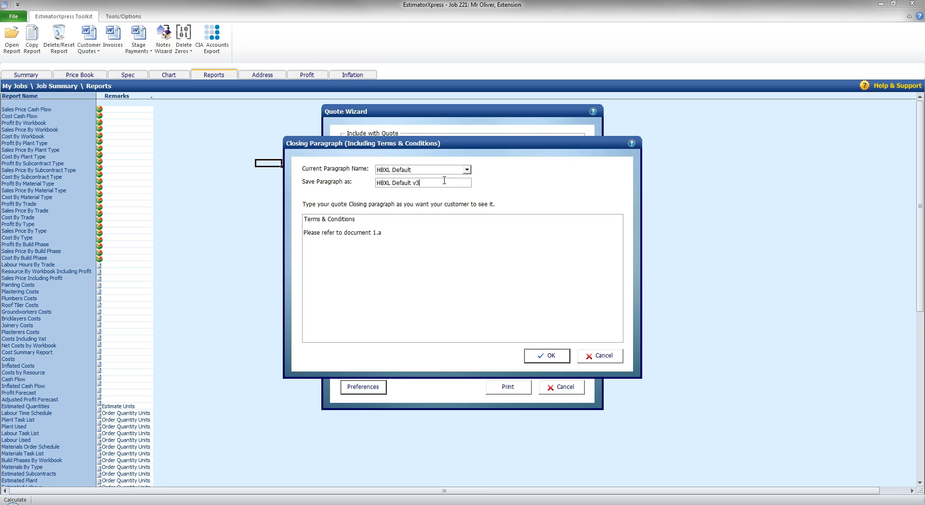
click(533, 355)
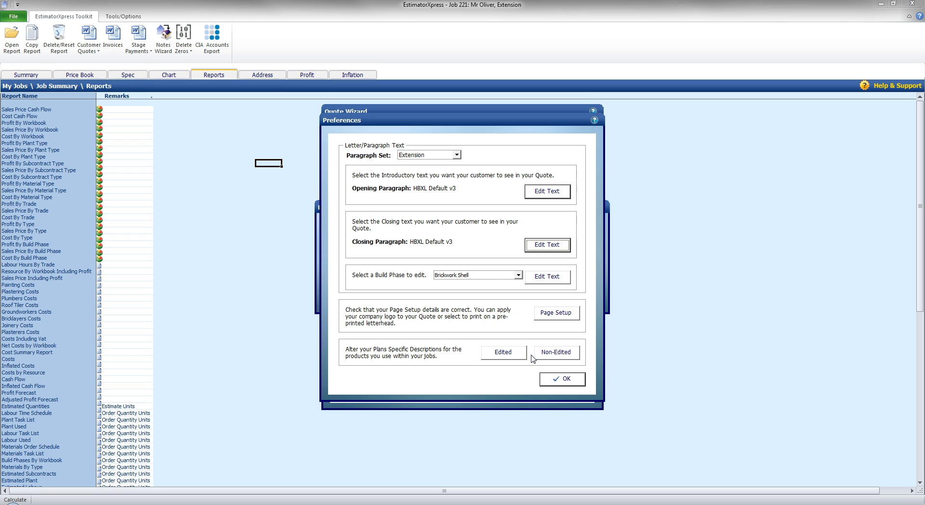
Select Brickwork Shell as the build phase and edit its description text
click(532, 351)
click(516, 276)
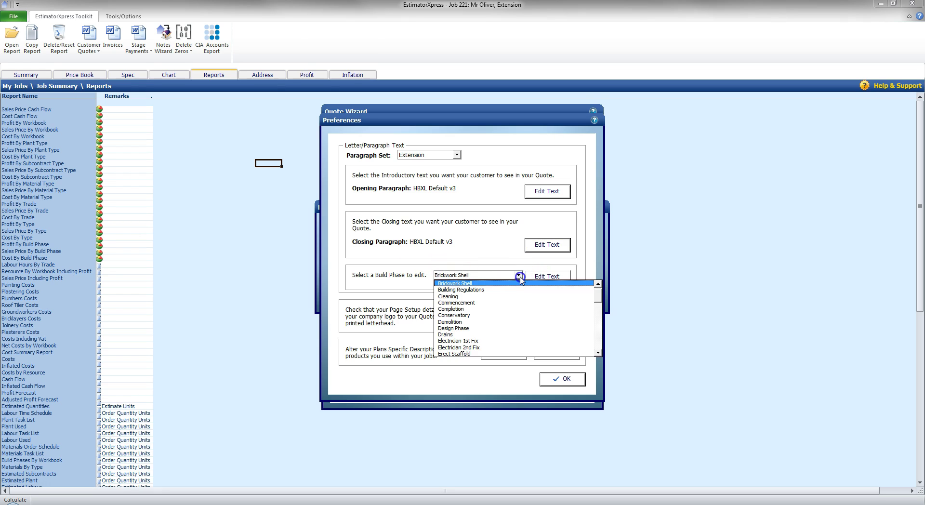
click(503, 282)
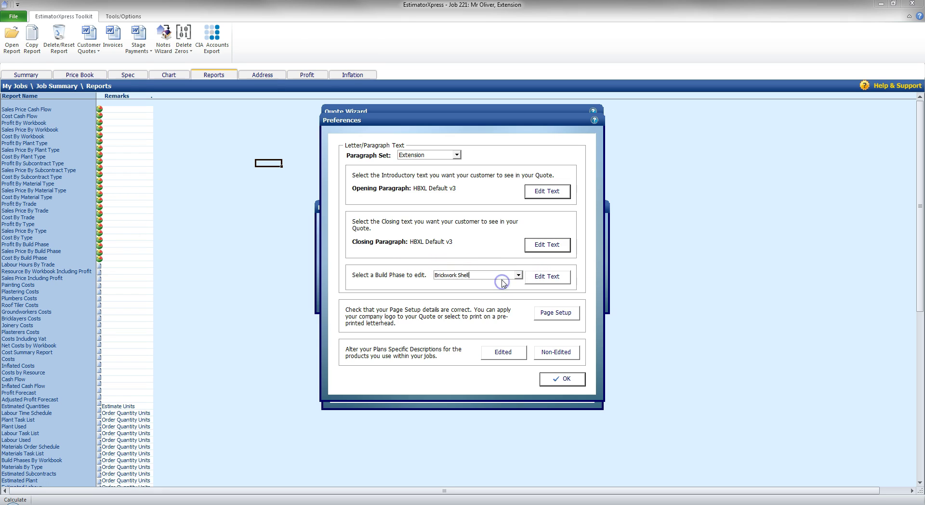
click(548, 276)
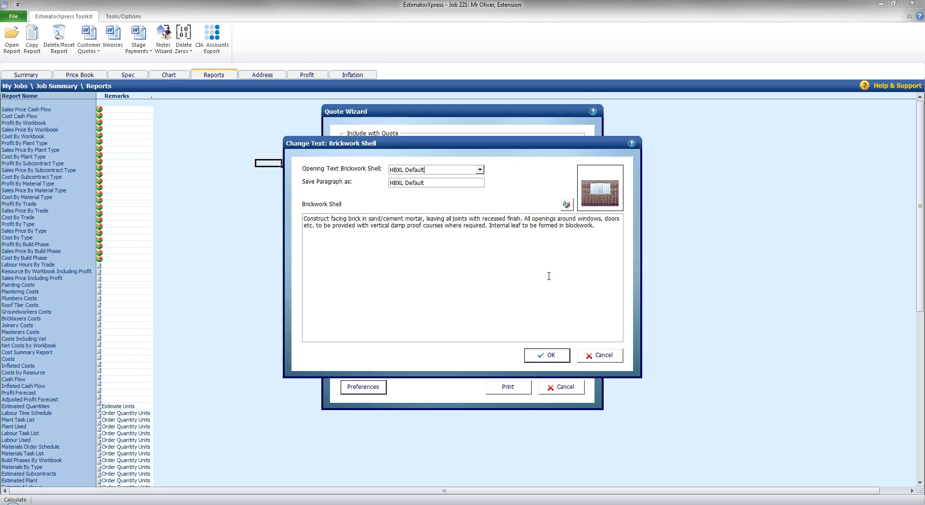
Append 'Includes forming of opening for steelwork.' after 'blockwork.' in the Brickwork Shell description
click(601, 224)
click(603, 233)
click(576, 227)
text(Includes fo)
text(rming o)
text(f opening fo)
text(r S)
key(BackSpace)
text(ste)
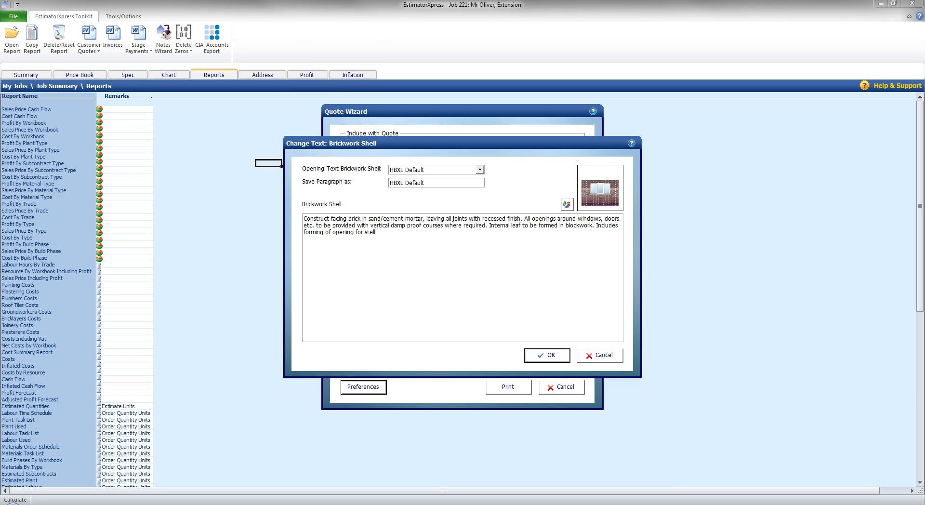
text(elwork.)
Name the edited description HBXL Default Edit
click(443, 185)
text(Edit)
click(612, 189)
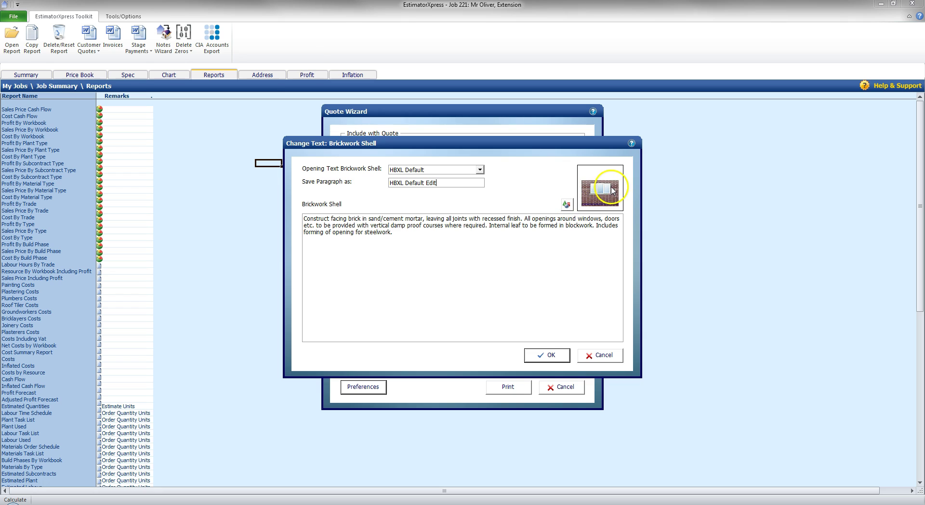
Set the Brickwork Shell picture to Walls > Cavity Block Wall Elevation Zoomed.gif and confirm the changes
click(568, 205)
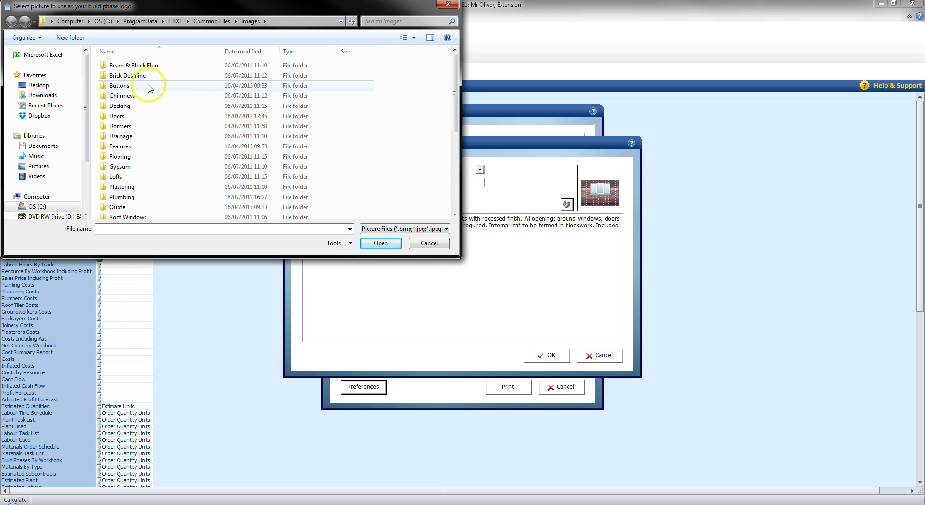
drag(454, 62, 456, 145)
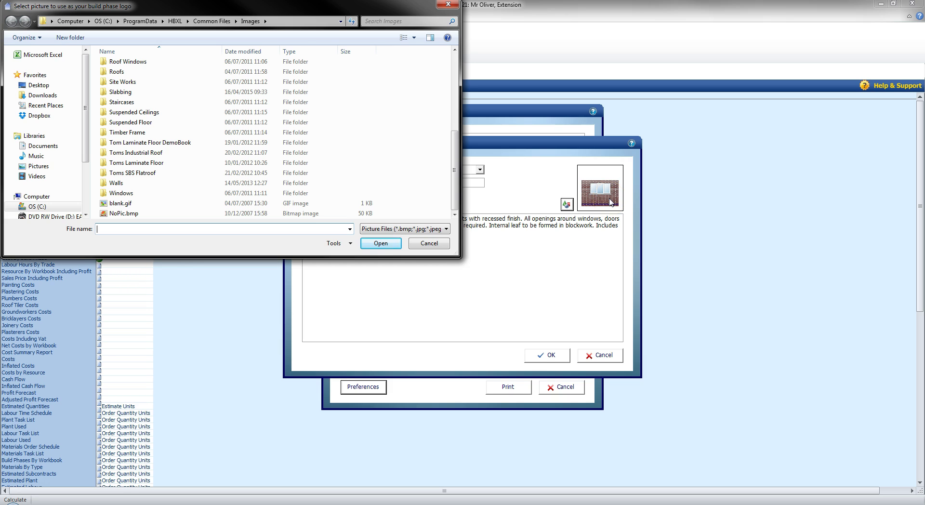
double_click(131, 183)
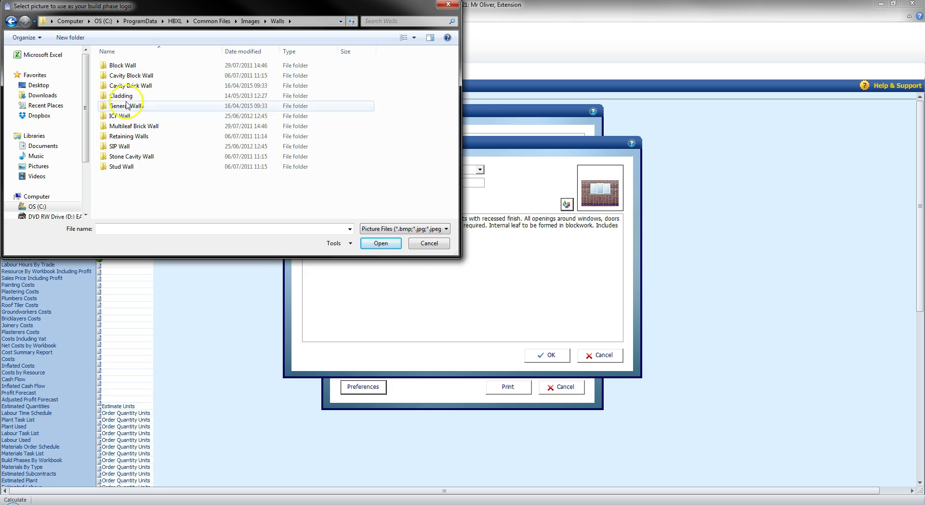
double_click(124, 77)
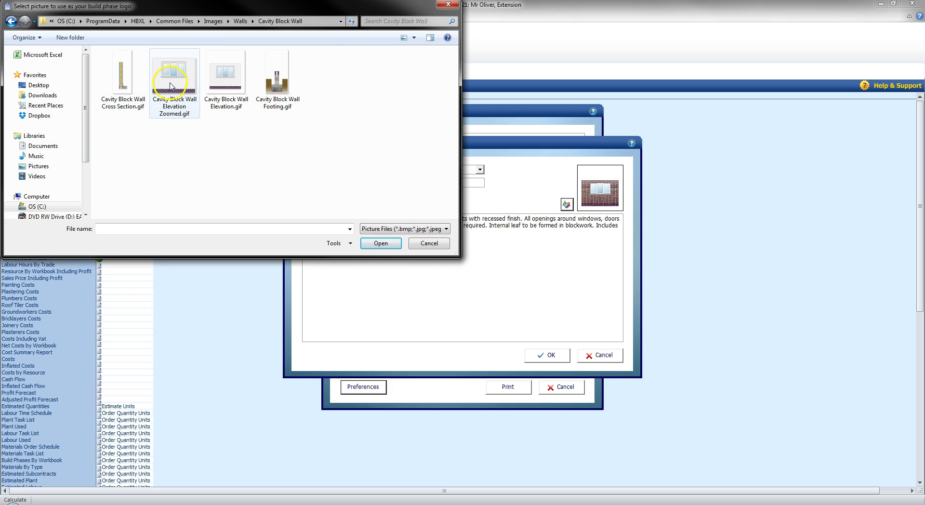
click(170, 86)
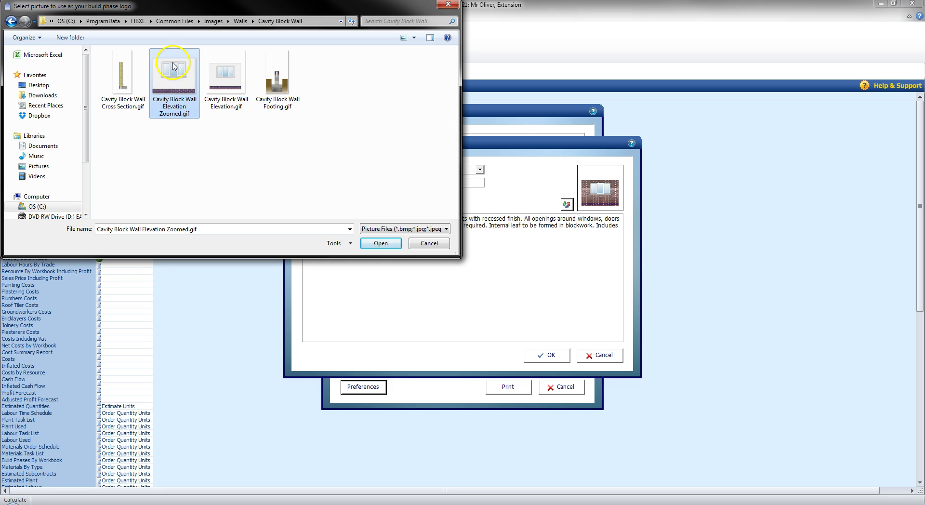
click(387, 243)
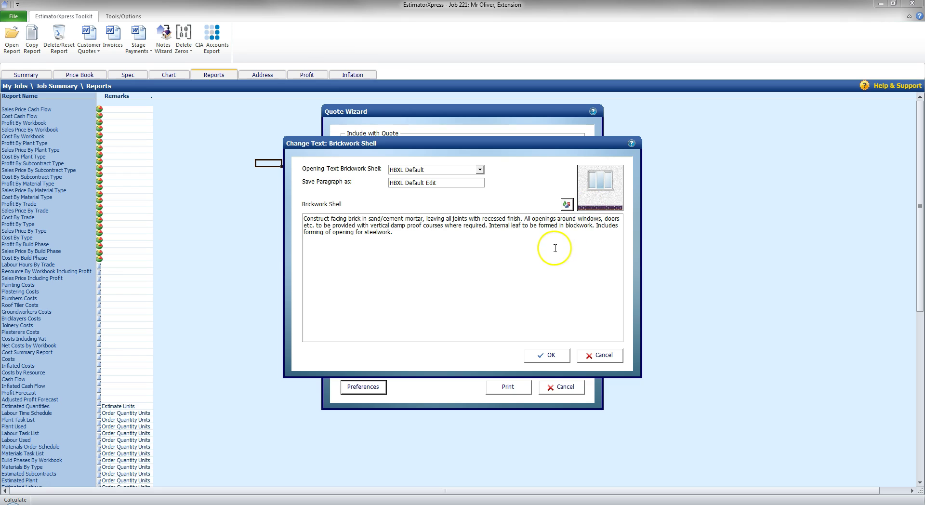
click(553, 353)
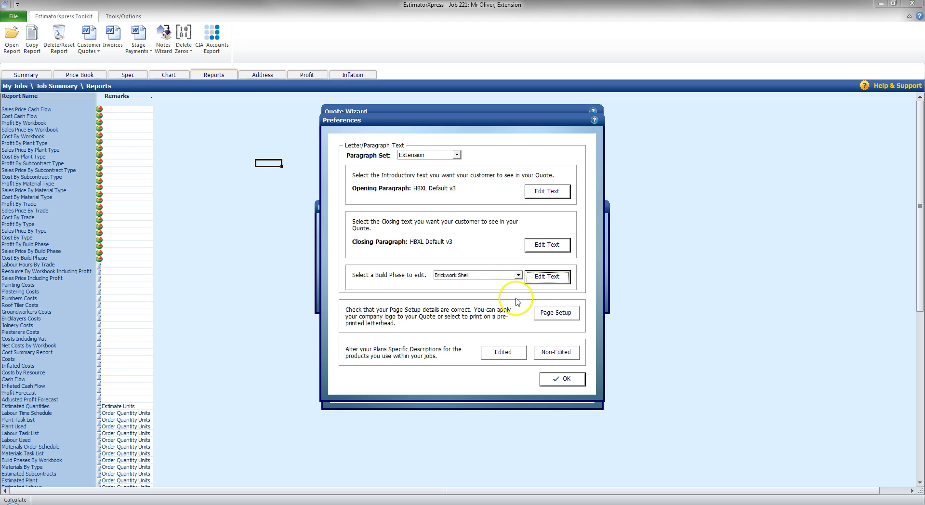
In Quote Page Setup, pick hbxl-building-software-logo.bmp from Pictures > HBXL Logos as the company logo
click(544, 317)
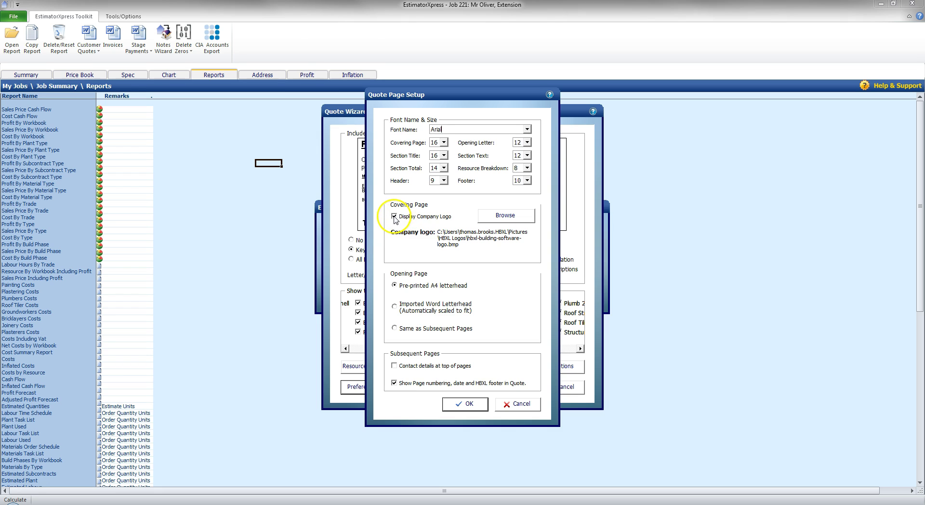
click(529, 217)
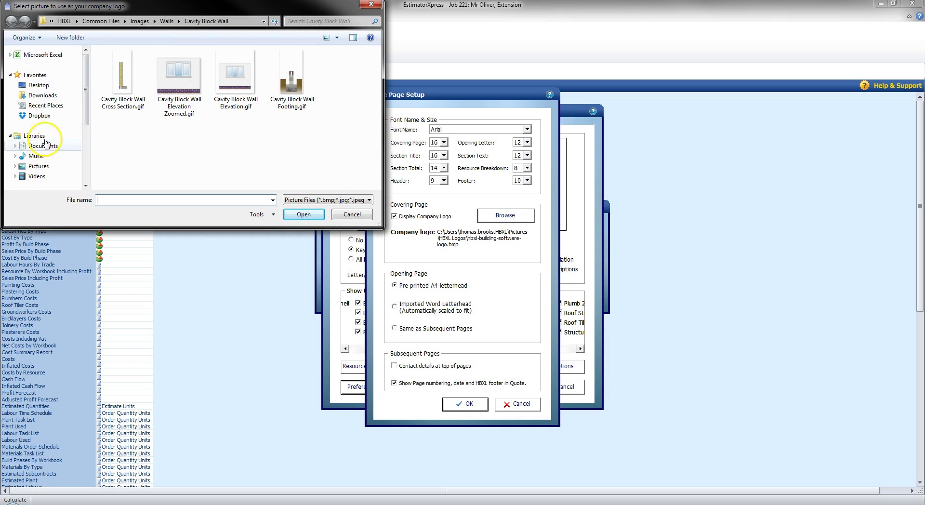
click(40, 166)
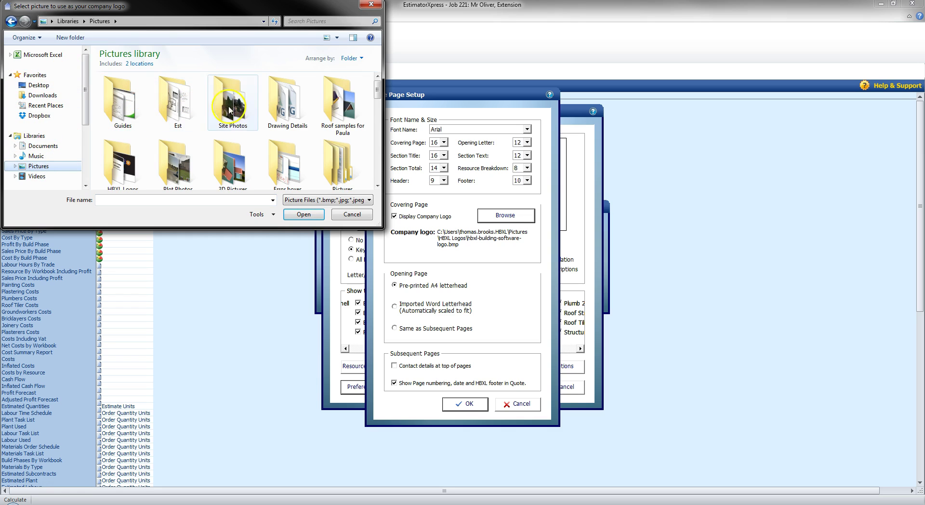
scroll(275, 140, down, 3)
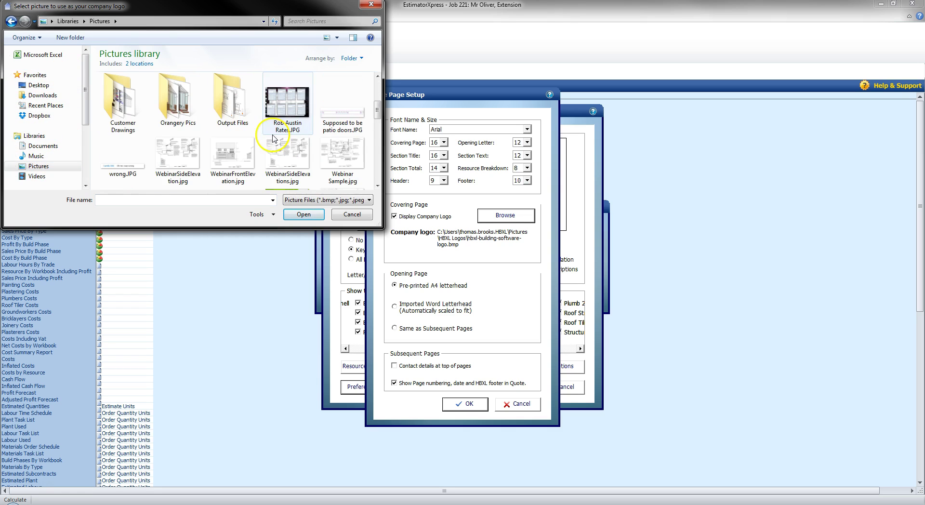
scroll(284, 140, up, 1)
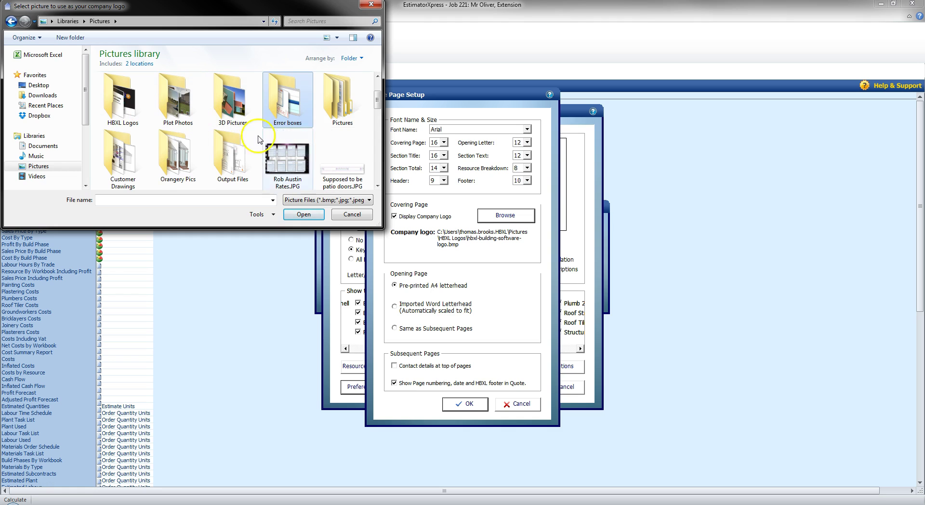
double_click(341, 106)
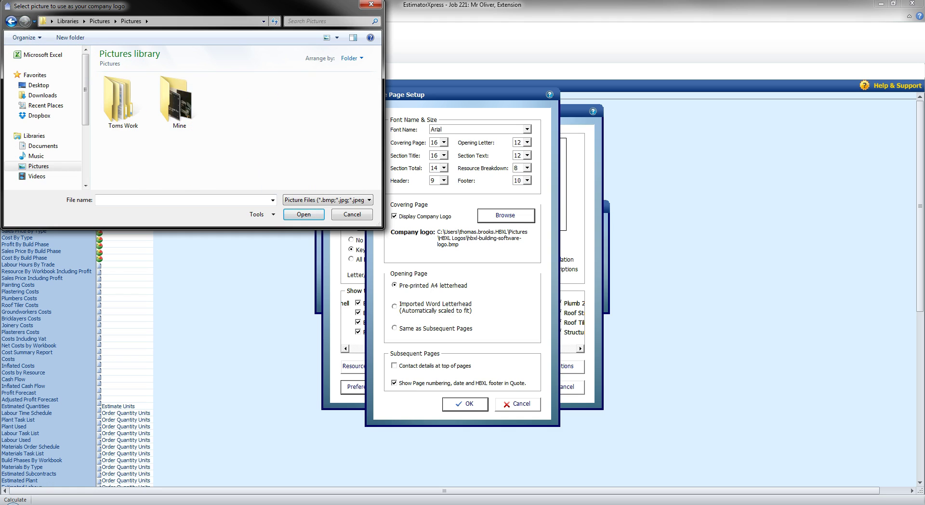
click(10, 21)
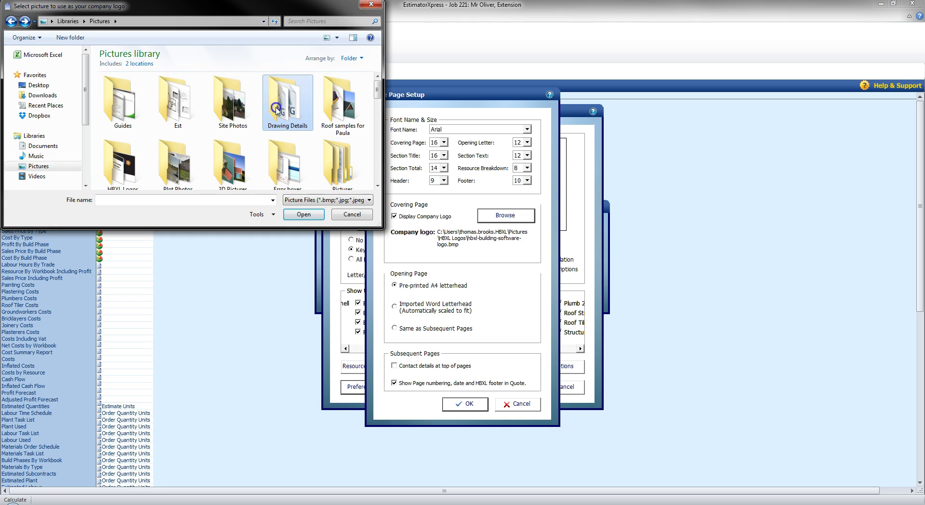
click(121, 164)
click(295, 212)
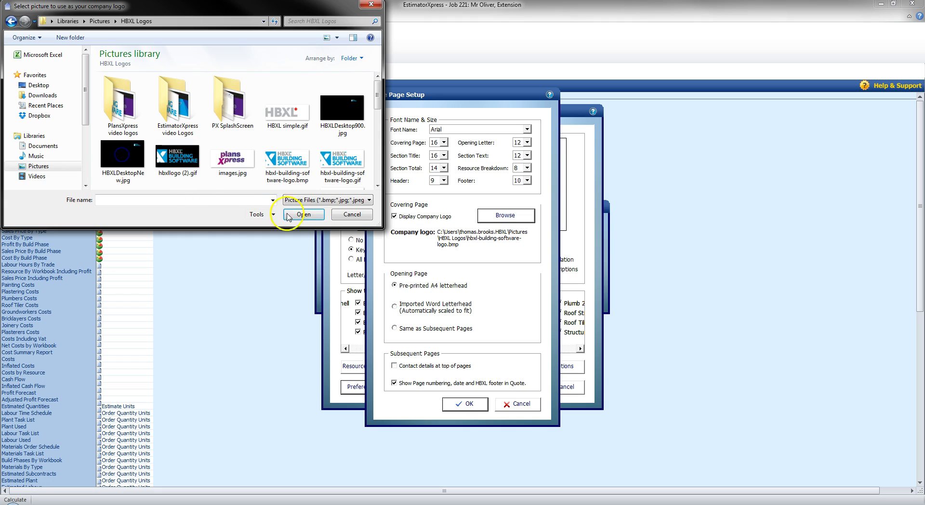
click(287, 109)
scroll(288, 112, down, 1)
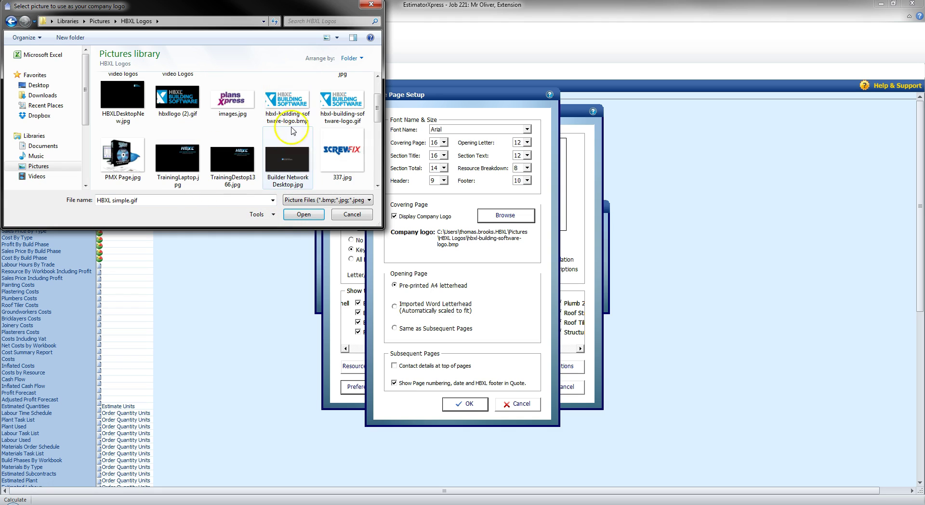
click(289, 114)
click(314, 215)
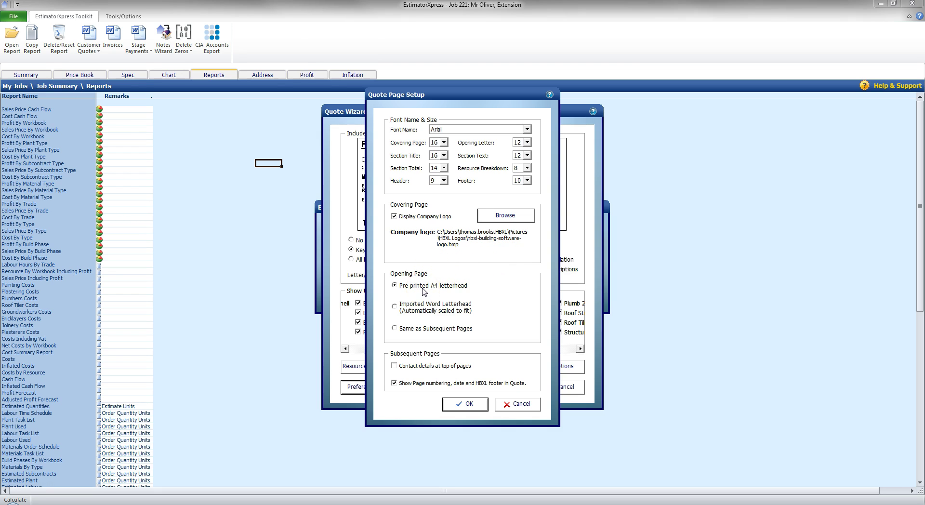
Enable contact details at top of subsequent pages, keep the pre-printed A4 letterhead opening, and accept
click(411, 305)
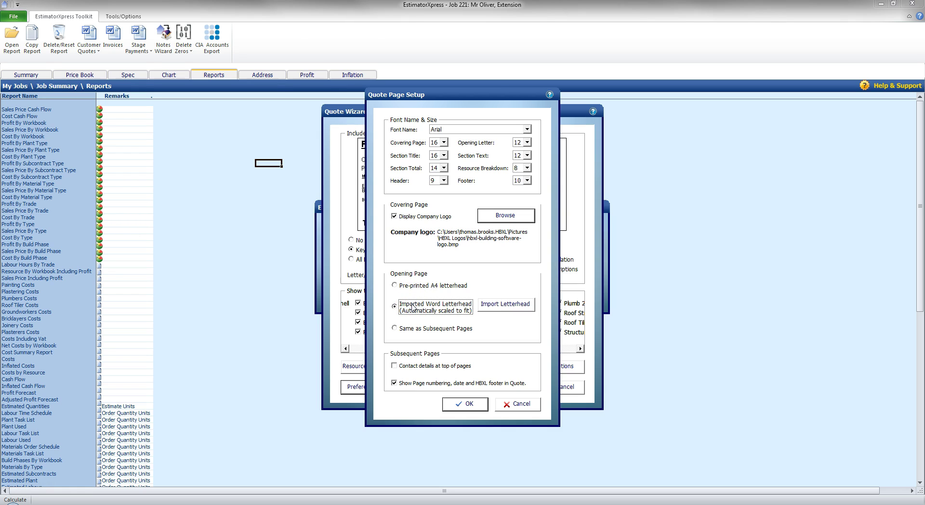
click(416, 329)
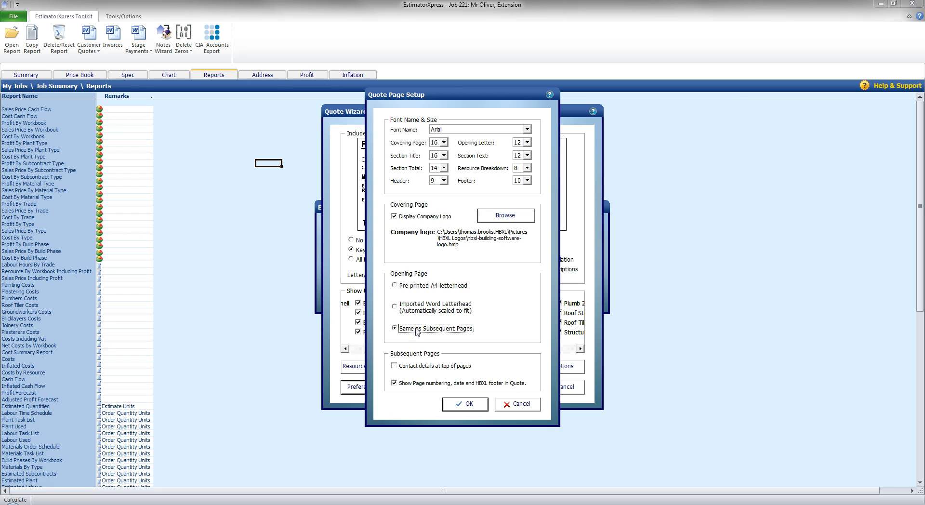
click(403, 365)
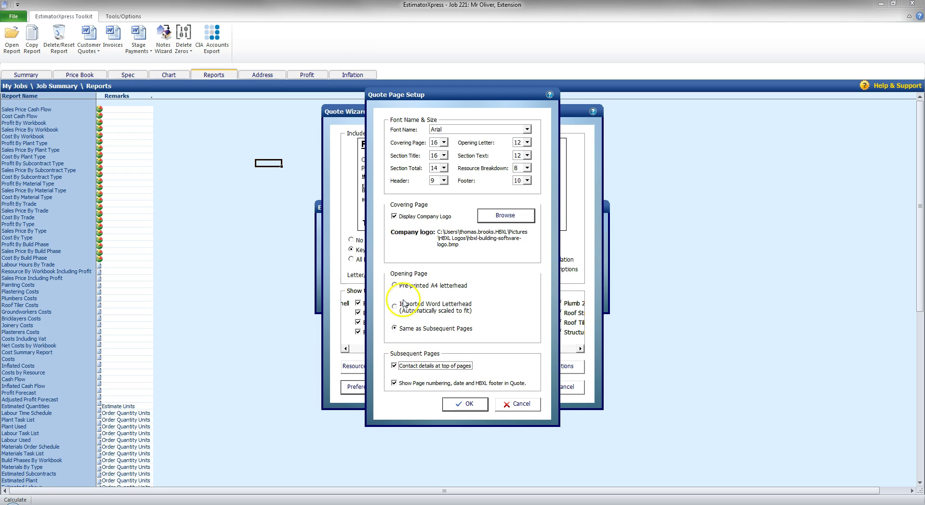
click(396, 286)
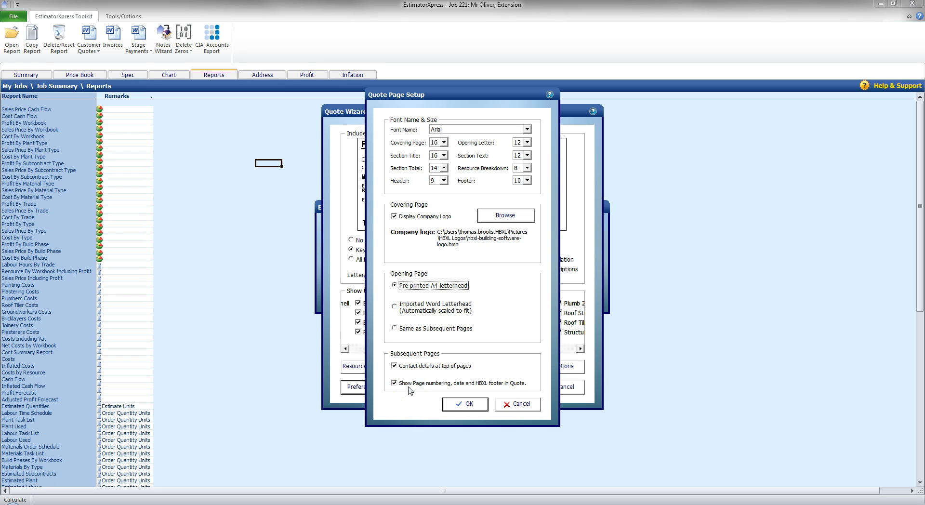
click(462, 404)
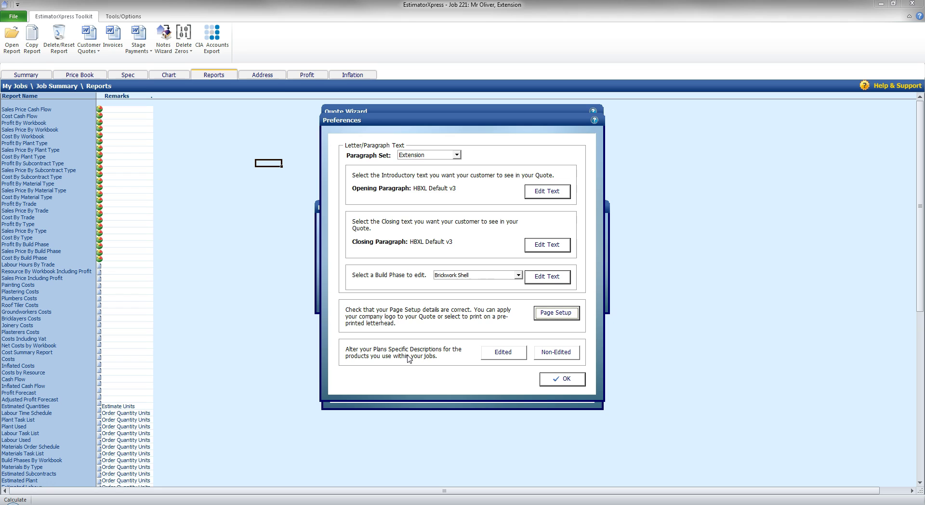
Reset the edited Building Sand Bulk Bag description to its original wording
click(491, 357)
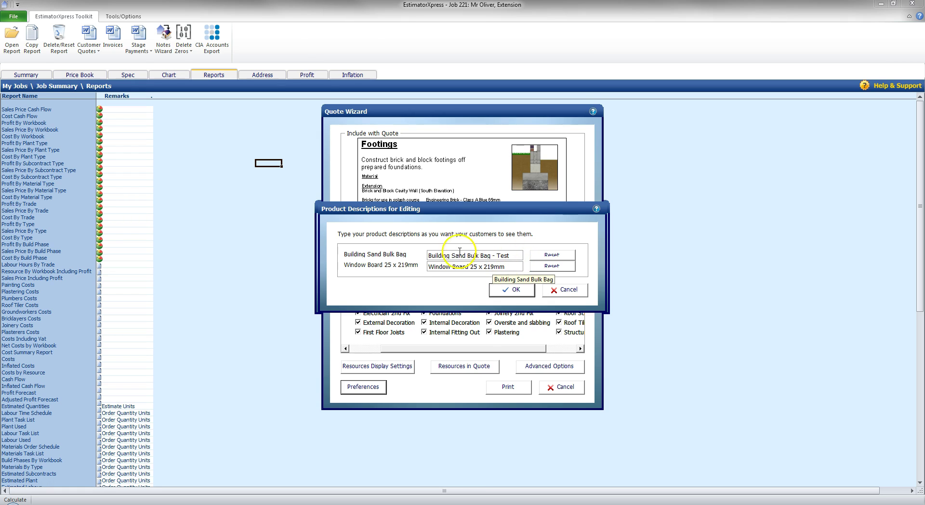
click(549, 257)
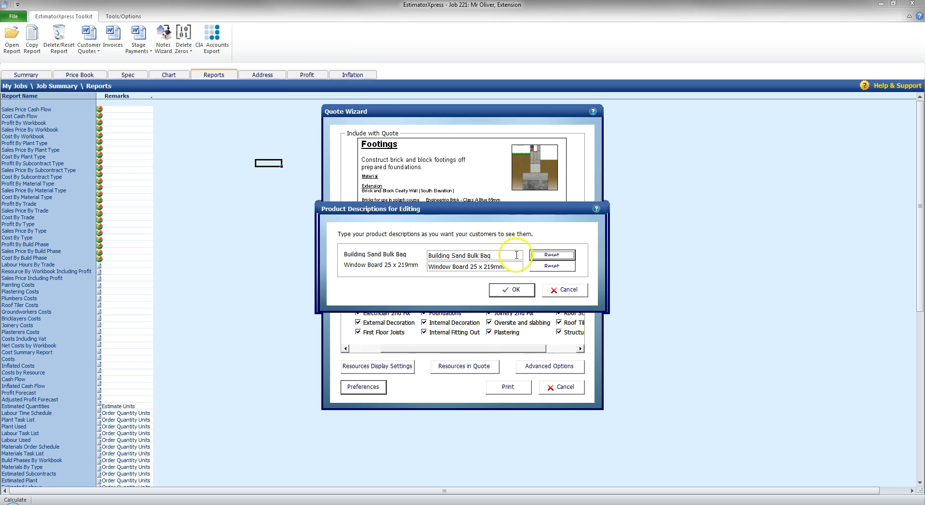
click(509, 290)
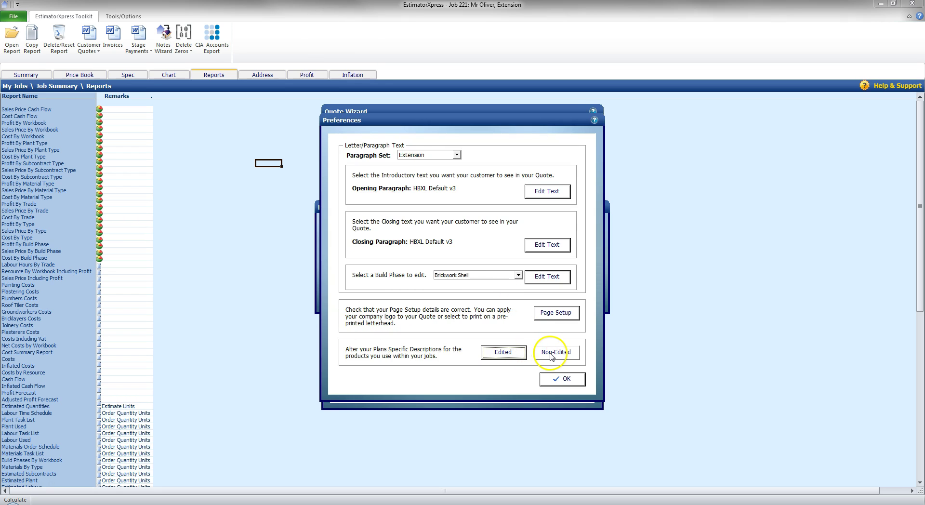
Review the list of unedited product descriptions, including Building Sand Bulk Bag
click(551, 353)
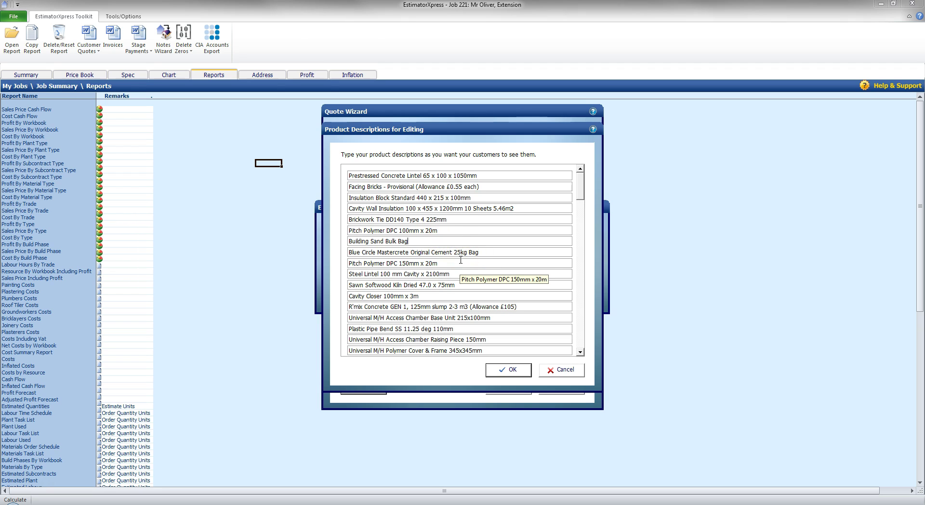
click(424, 241)
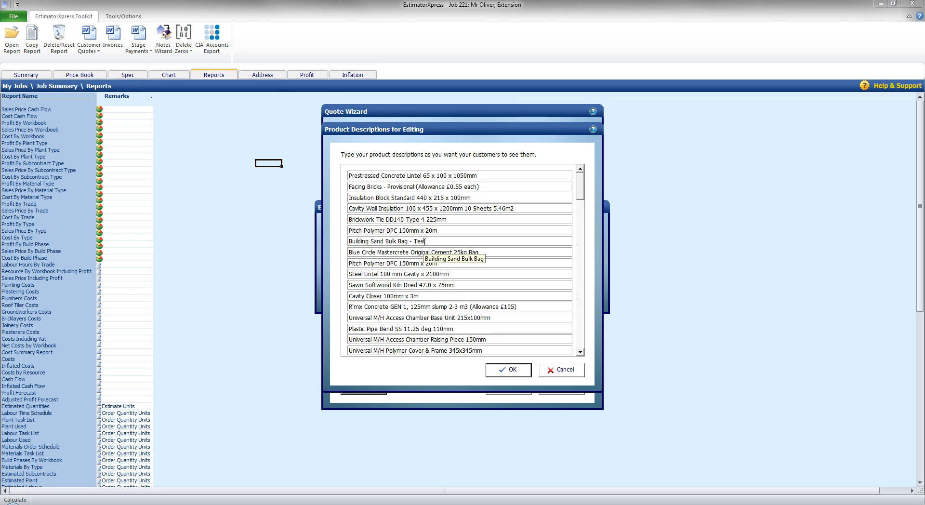
click(498, 371)
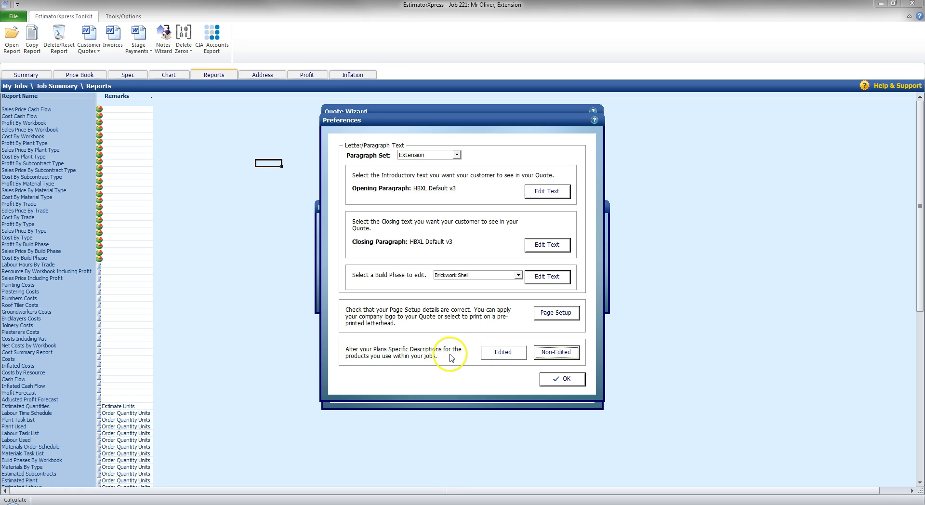
Produce the customer quote with VAT charged at a set 20% rate
click(555, 381)
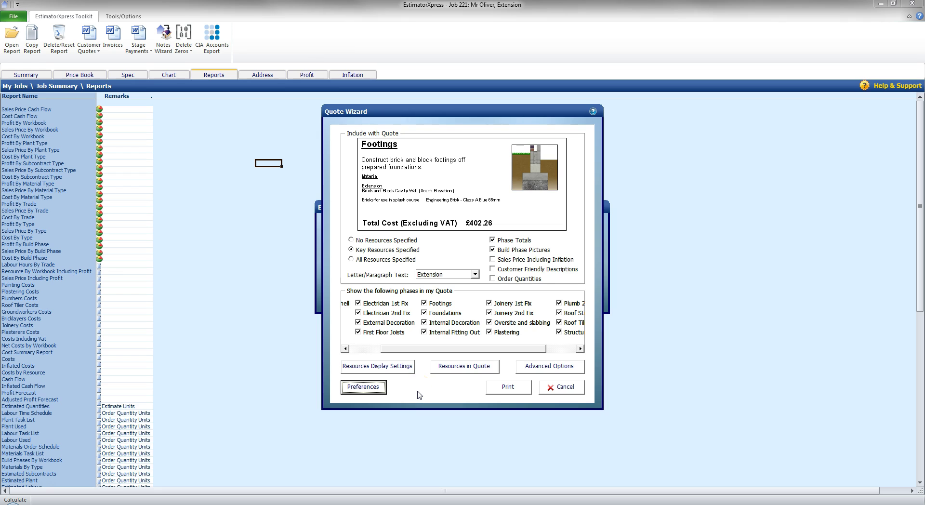
click(509, 388)
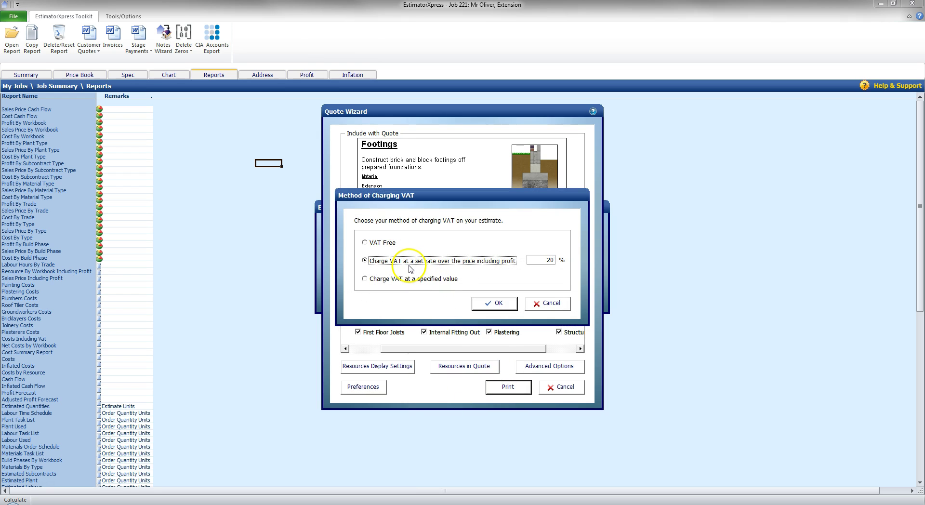
click(373, 280)
click(541, 278)
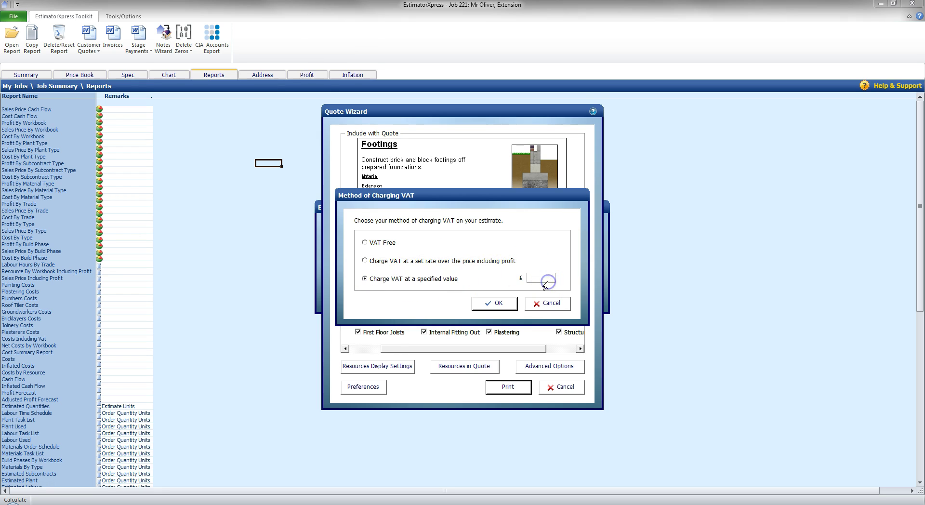
click(369, 242)
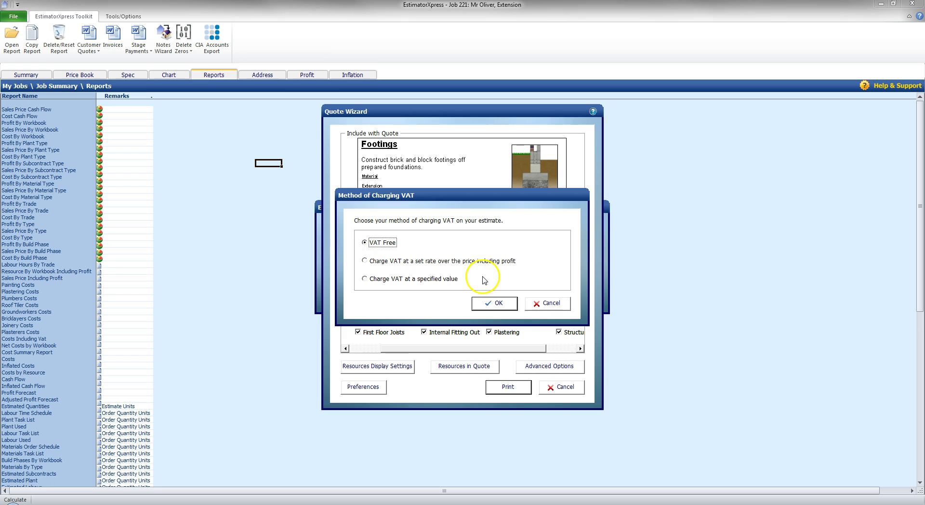
click(371, 261)
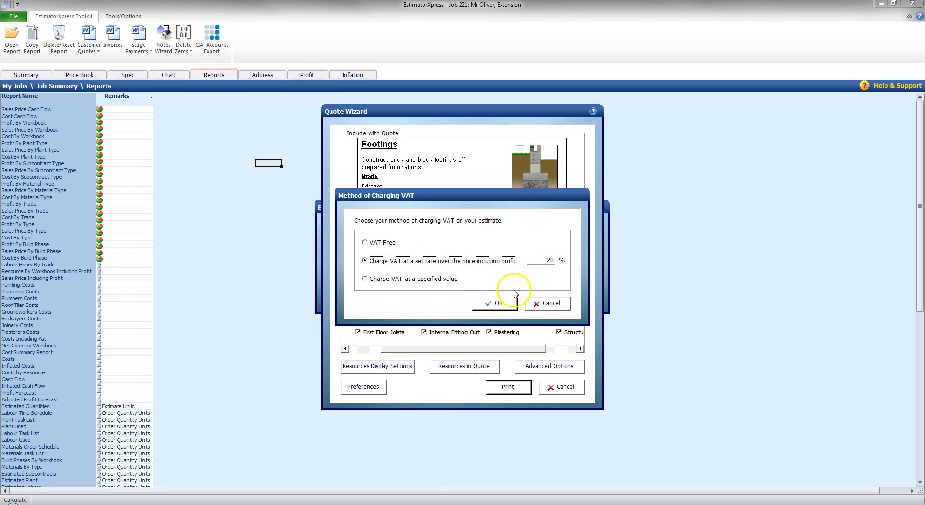
click(504, 305)
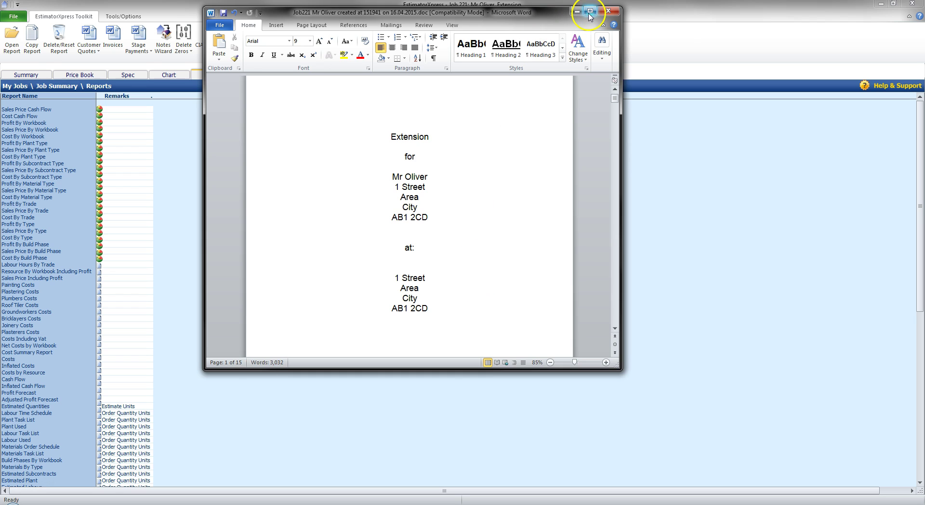
click(589, 11)
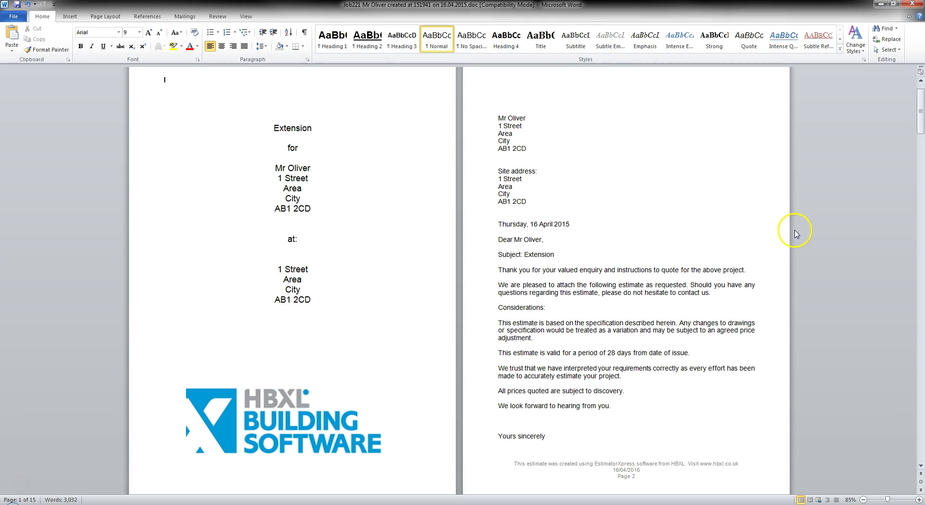
scroll(812, 294, down, 1)
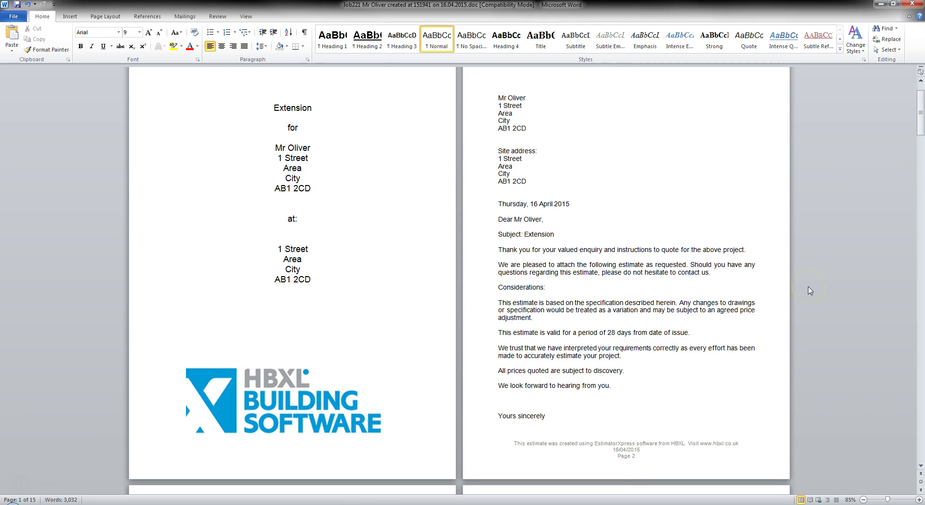
click(589, 220)
click(346, 205)
click(619, 240)
click(601, 234)
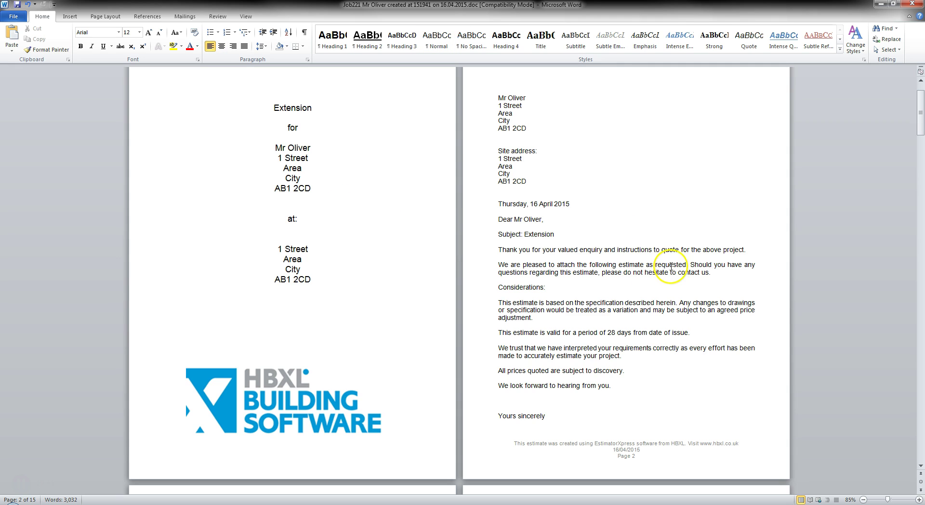
scroll(667, 263, down, 5)
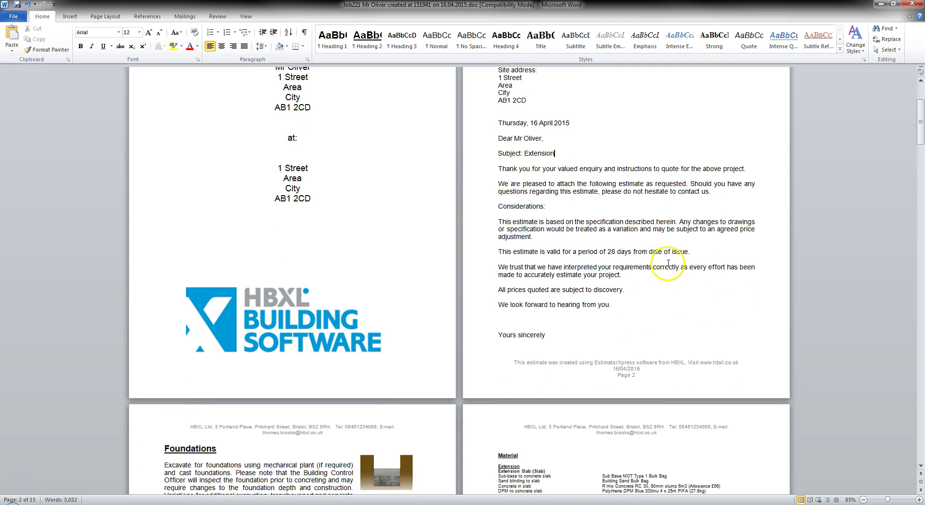
scroll(667, 263, down, 3)
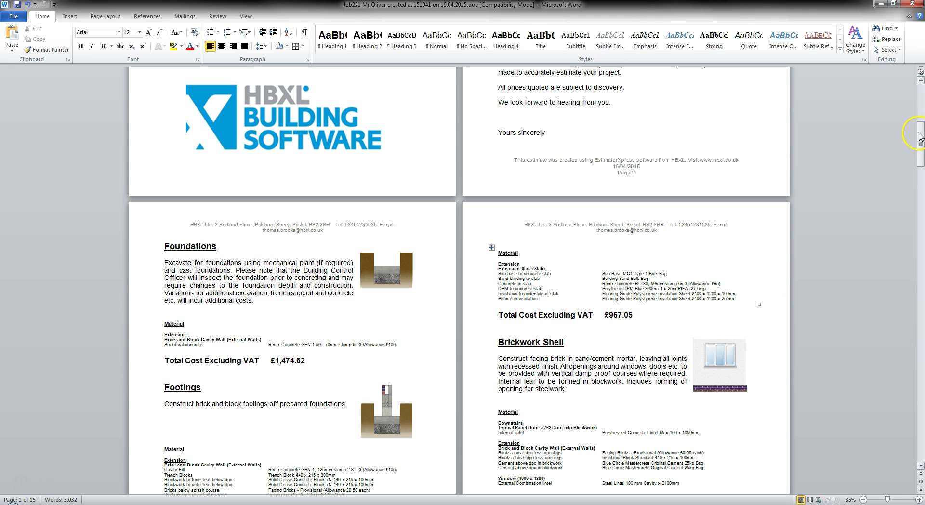
drag(920, 135, 920, 97)
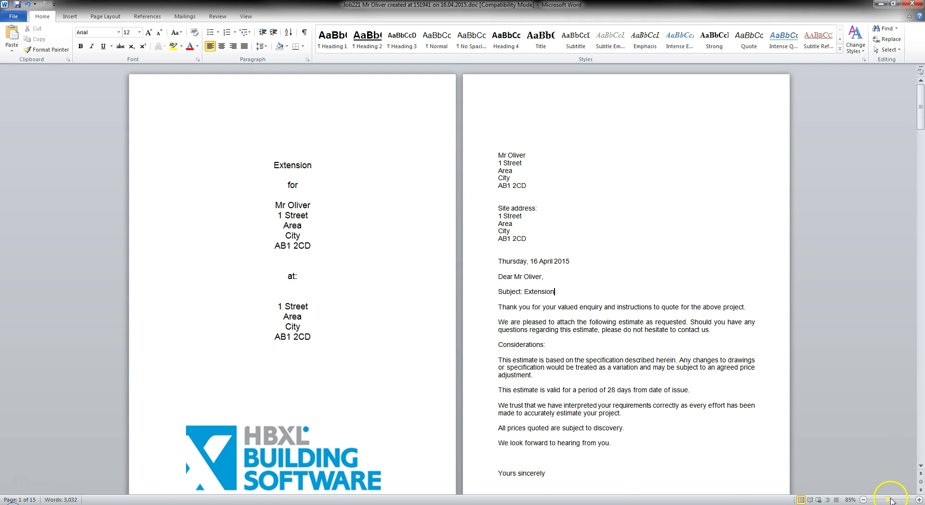
drag(890, 499, 896, 499)
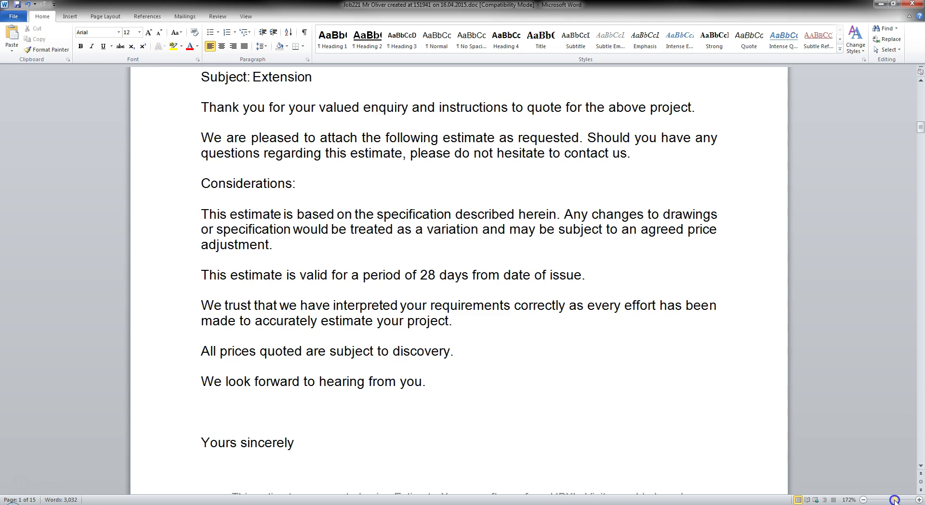
click(863, 500)
click(864, 499)
click(863, 500)
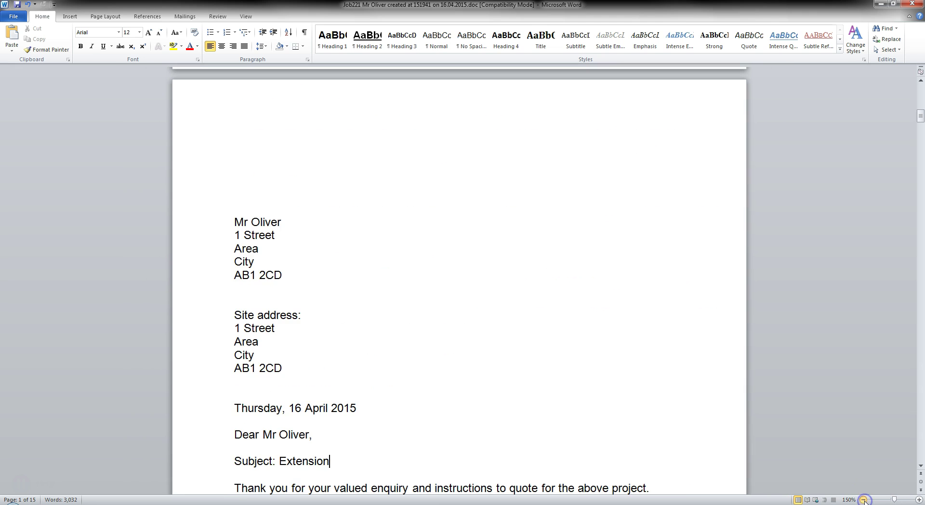
scroll(863, 398, down, 8)
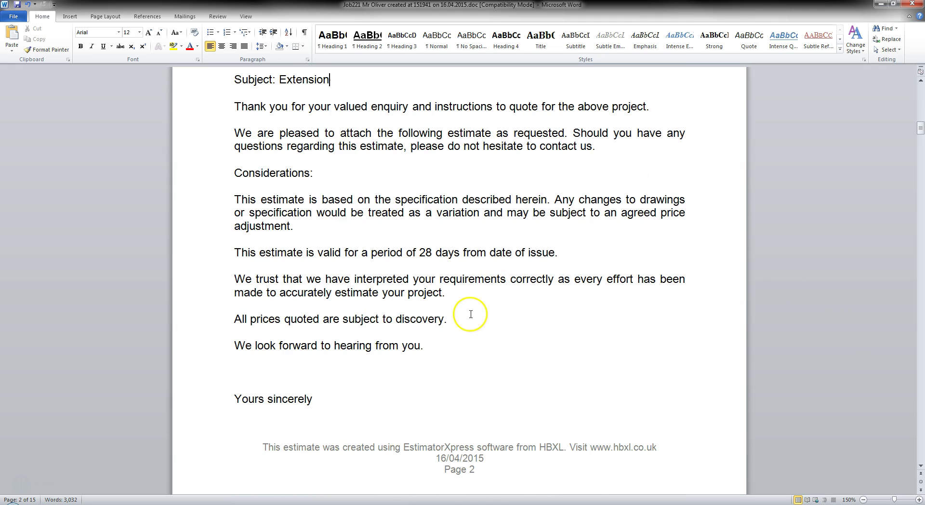
click(457, 319)
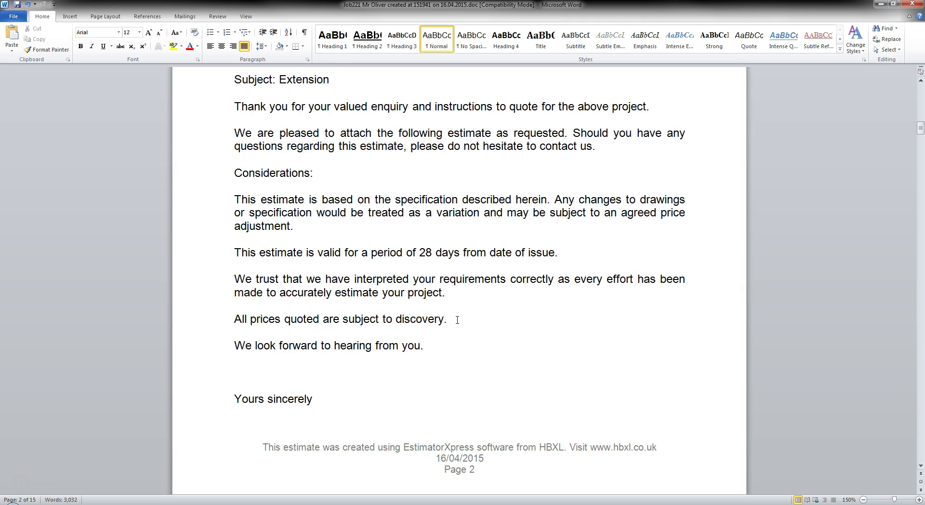
scroll(457, 319, down, 3)
scroll(457, 319, down, 15)
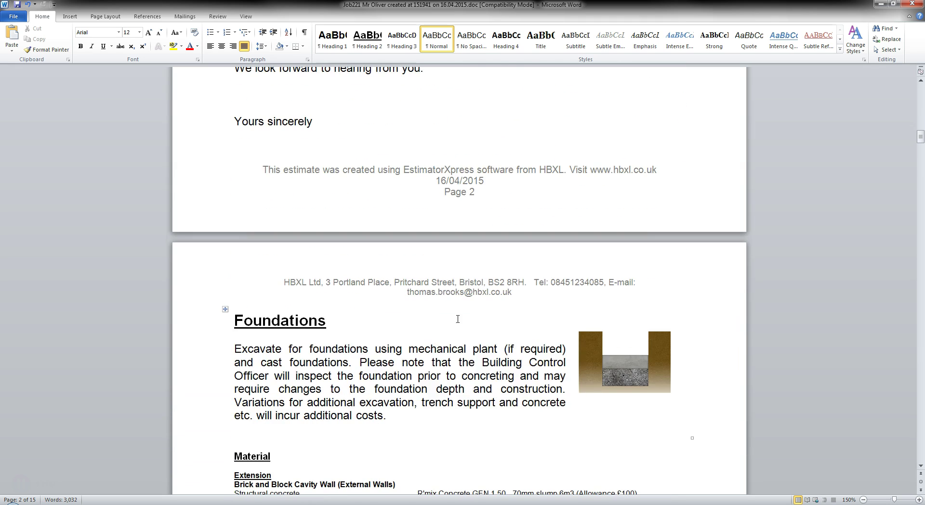
scroll(457, 320, down, 15)
scroll(457, 319, down, 11)
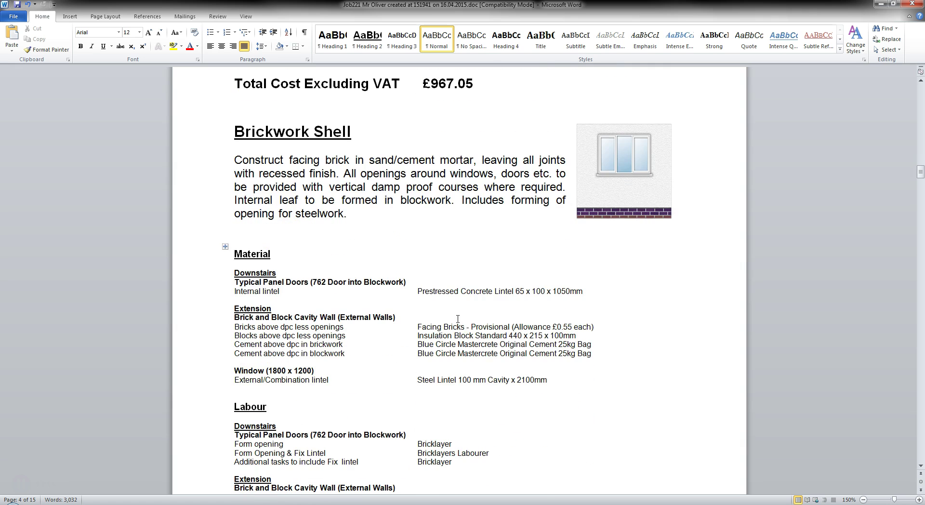
scroll(458, 319, down, 1)
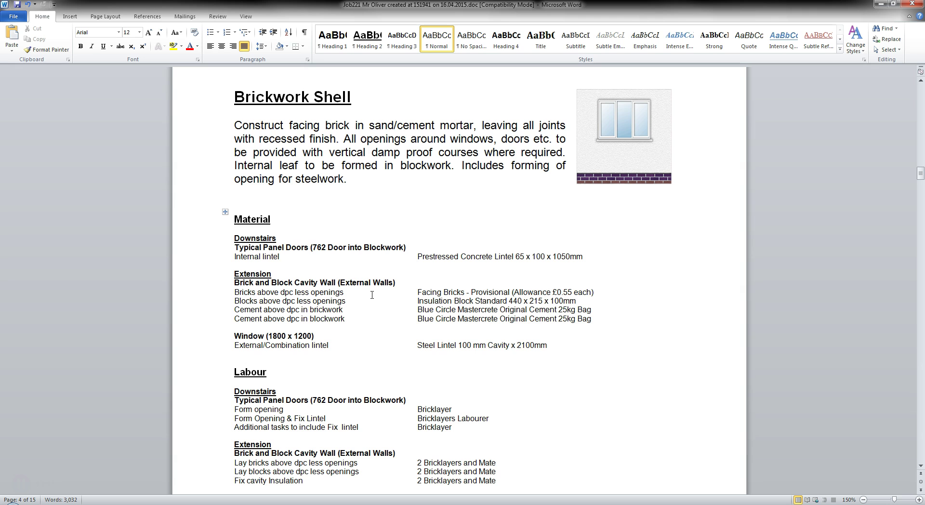
scroll(366, 287, down, 13)
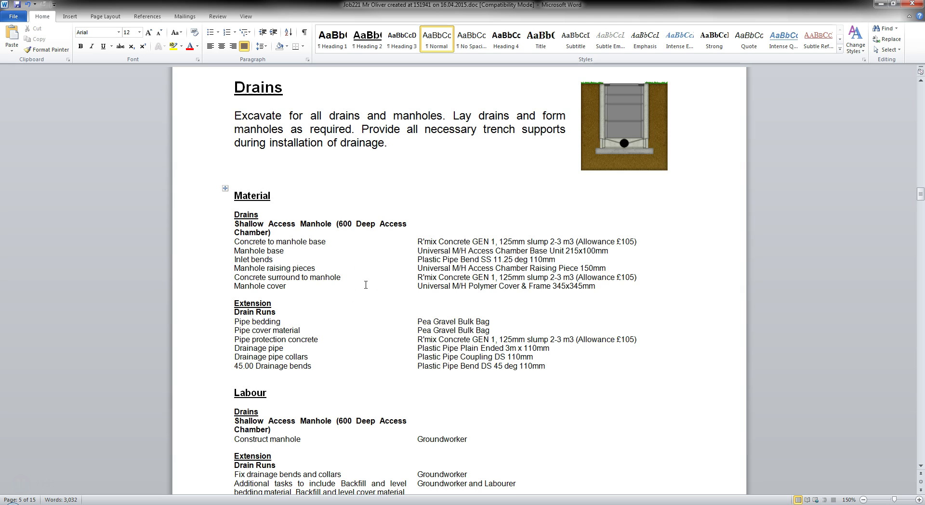
scroll(366, 285, down, 5)
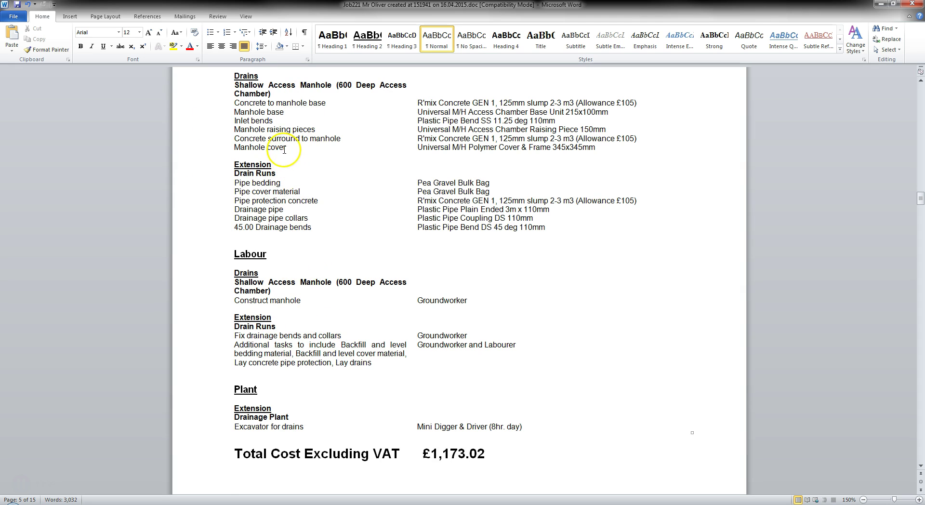
scroll(514, 332, down, 1)
scroll(514, 331, down, 19)
scroll(510, 328, down, 3)
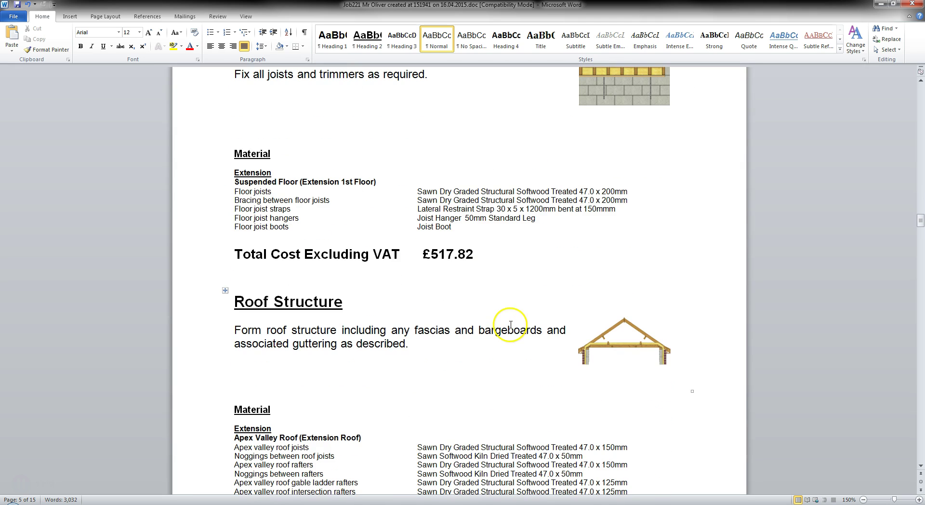
scroll(530, 361, down, 5)
scroll(537, 356, down, 11)
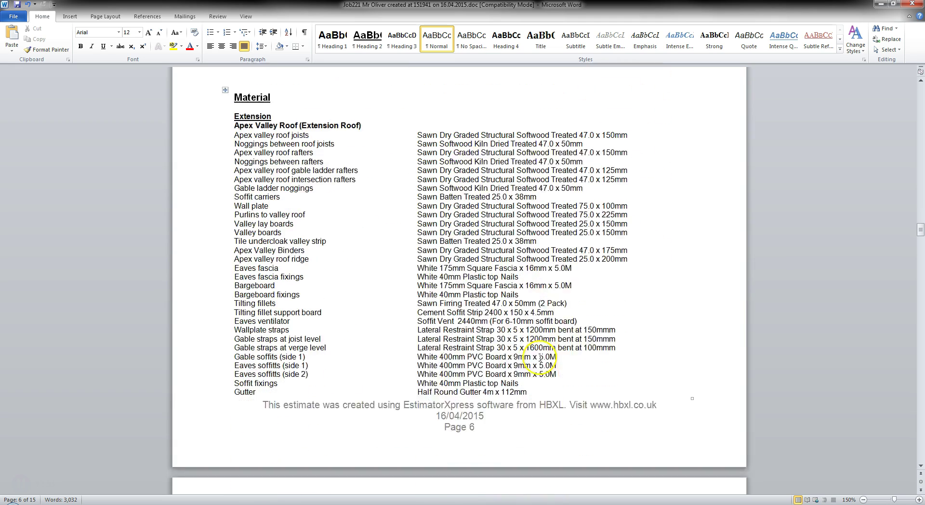
scroll(542, 360, down, 6)
scroll(543, 360, down, 11)
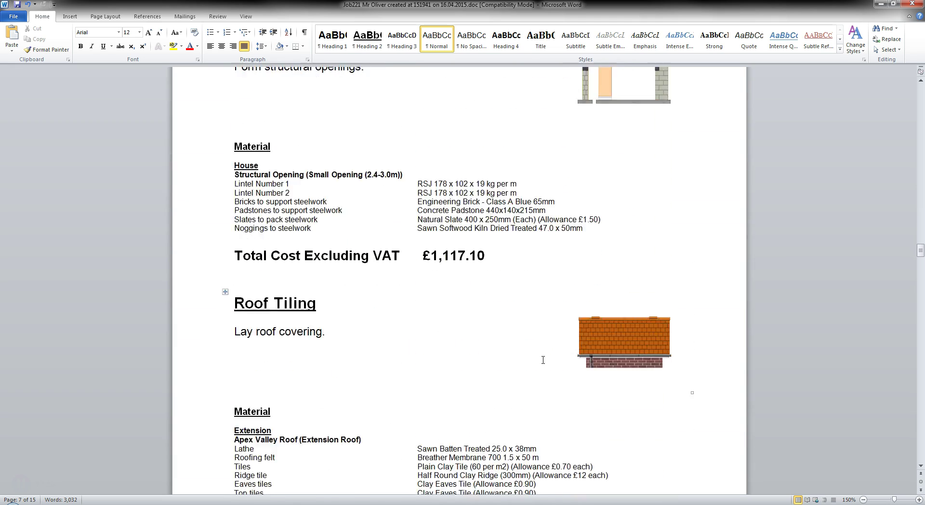
scroll(543, 364, down, 11)
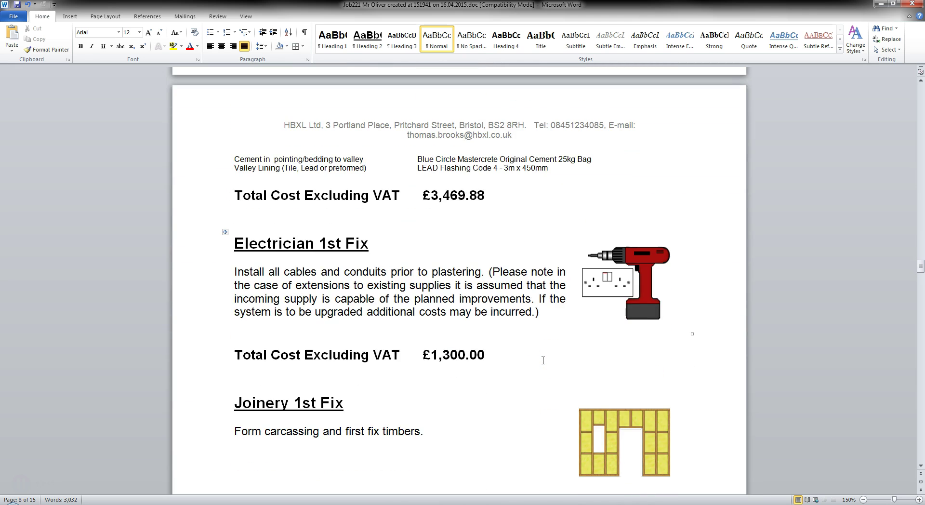
scroll(542, 361, down, 5)
scroll(543, 360, down, 6)
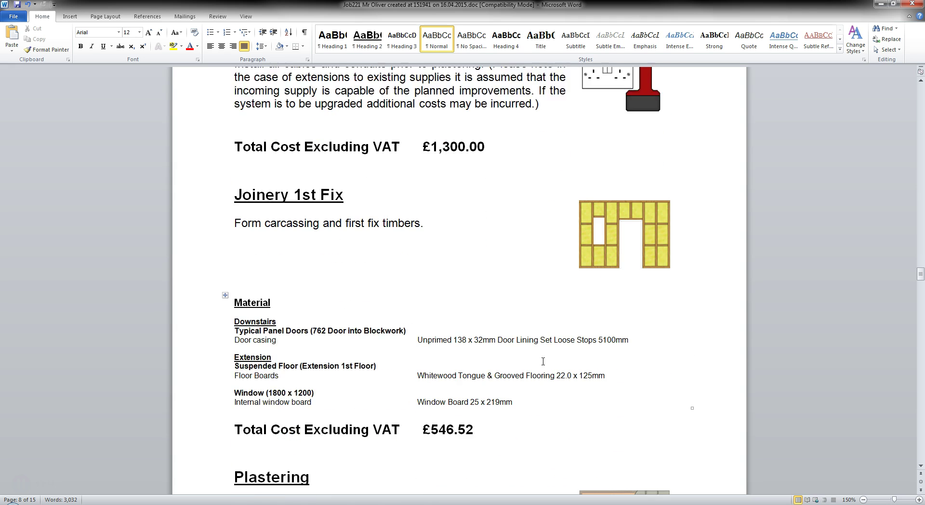
scroll(542, 361, down, 8)
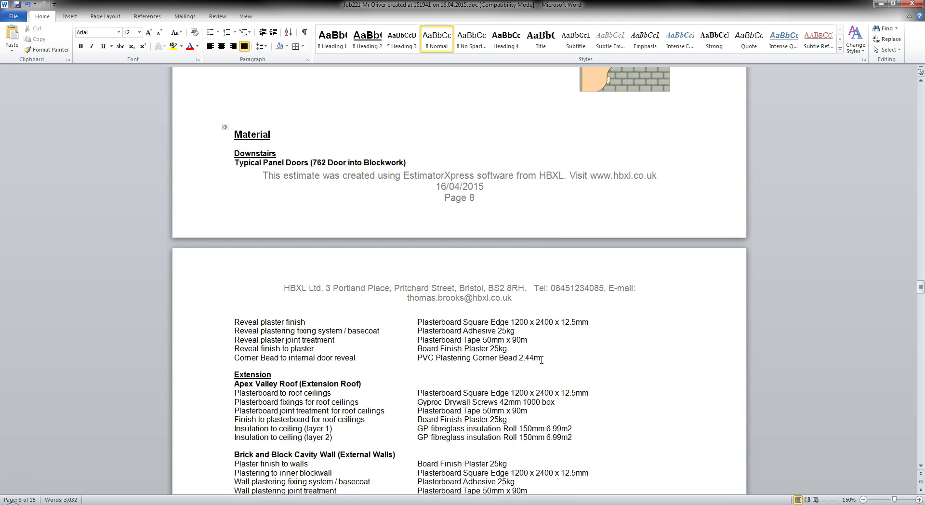
scroll(541, 360, up, 5)
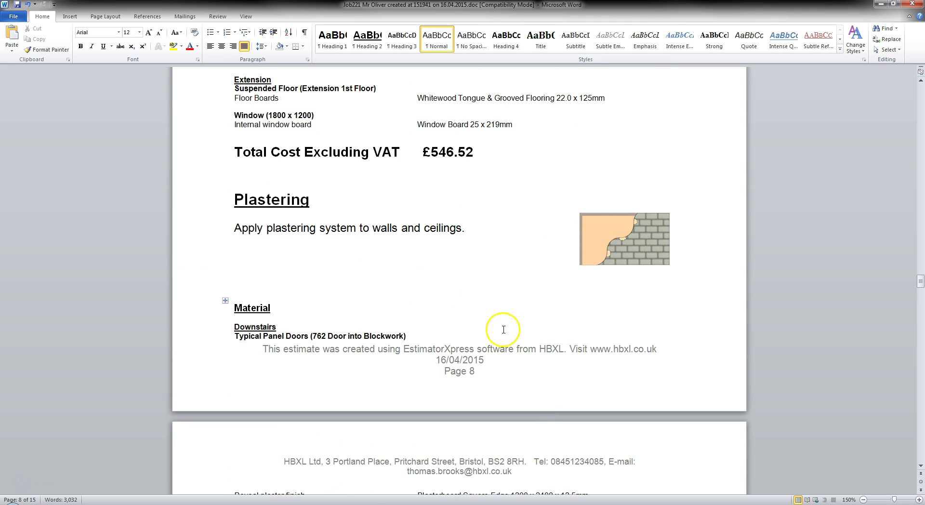
Add 'Make good around new opening.' as a new line under the Plastering description
click(253, 242)
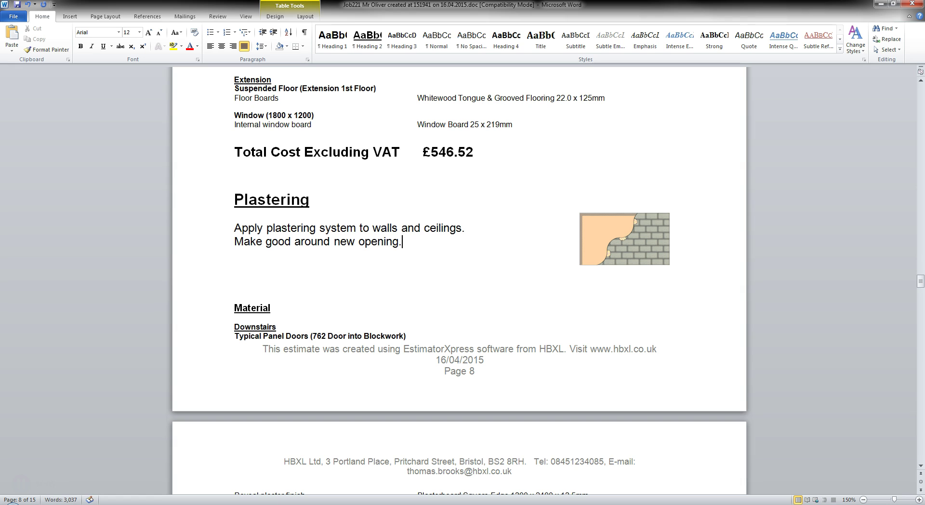
scroll(534, 190, down, 10)
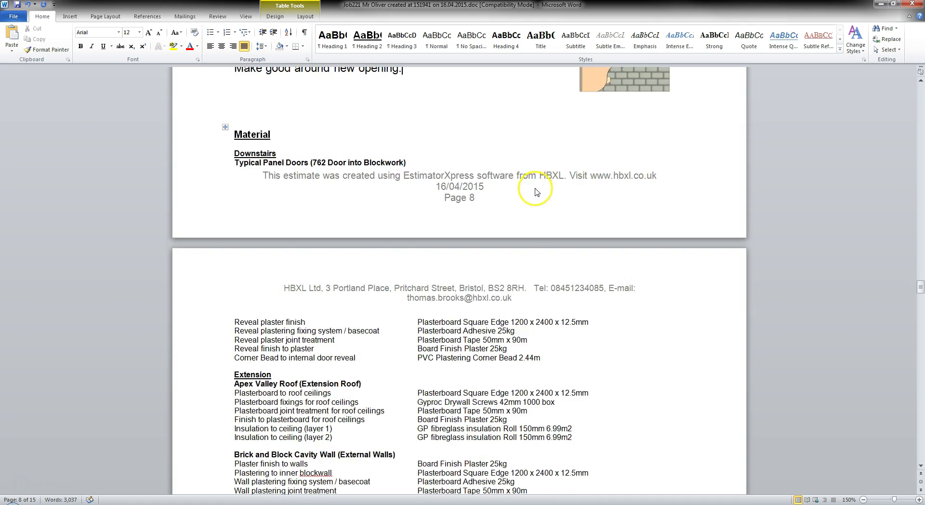
scroll(535, 190, down, 9)
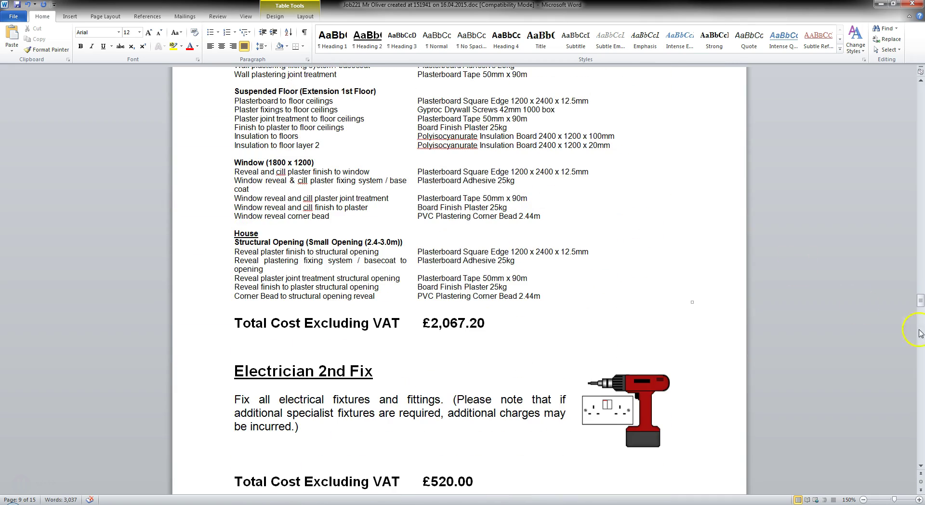
drag(918, 303, 920, 367)
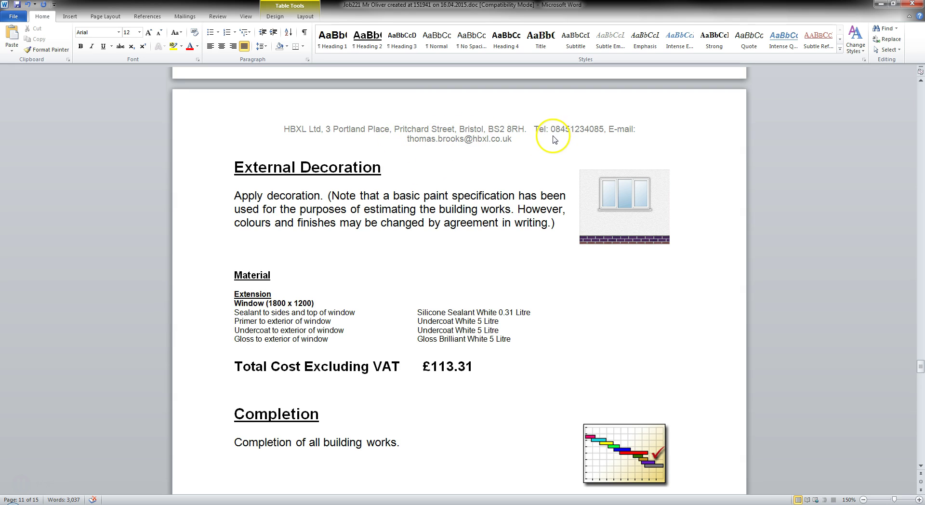
scroll(552, 140, down, 10)
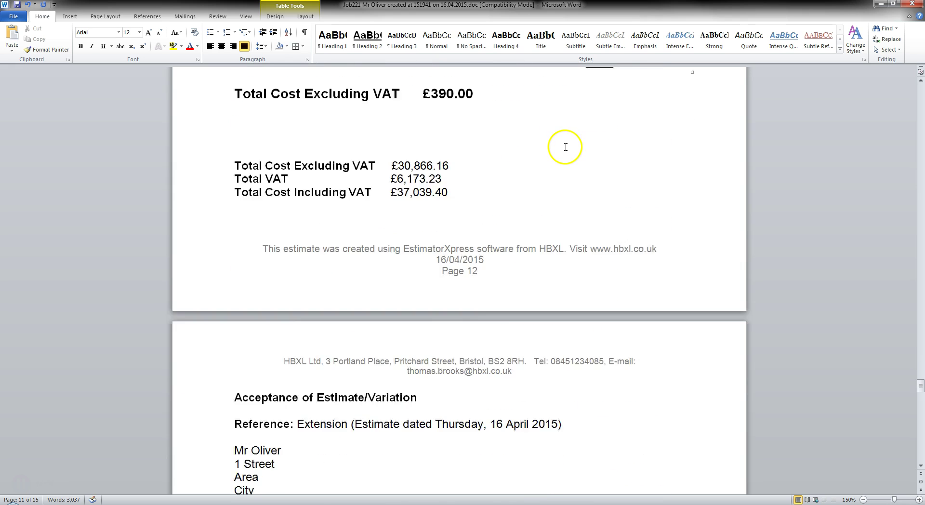
scroll(566, 148, down, 3)
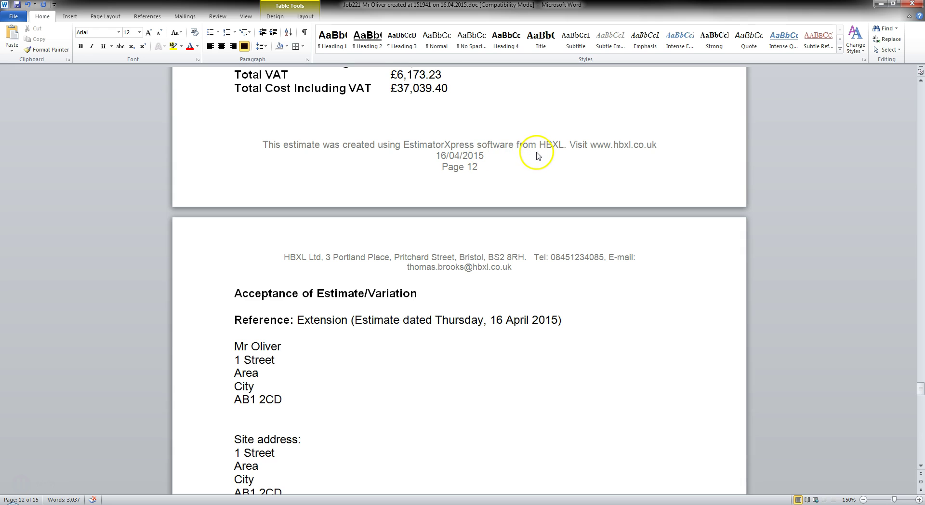
scroll(540, 156, down, 5)
scroll(540, 158, down, 5)
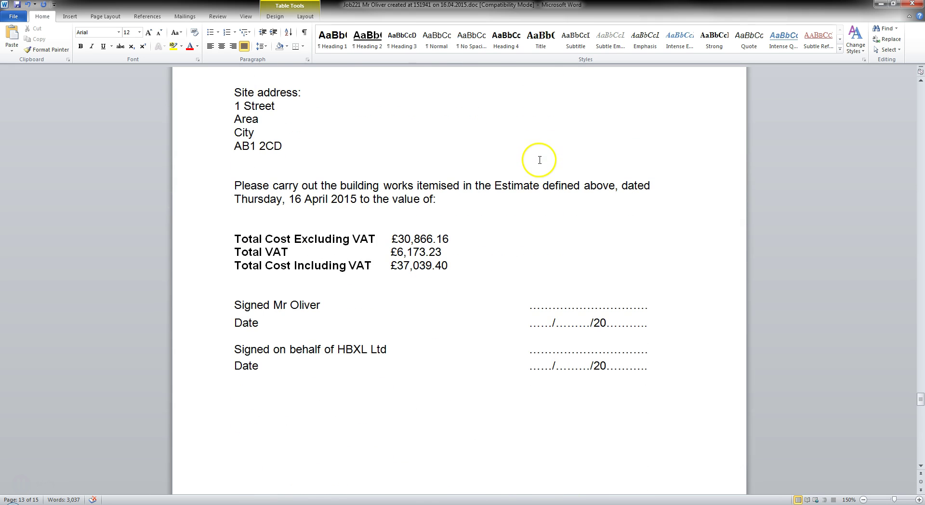
scroll(539, 160, up, 2)
scroll(539, 160, up, 1)
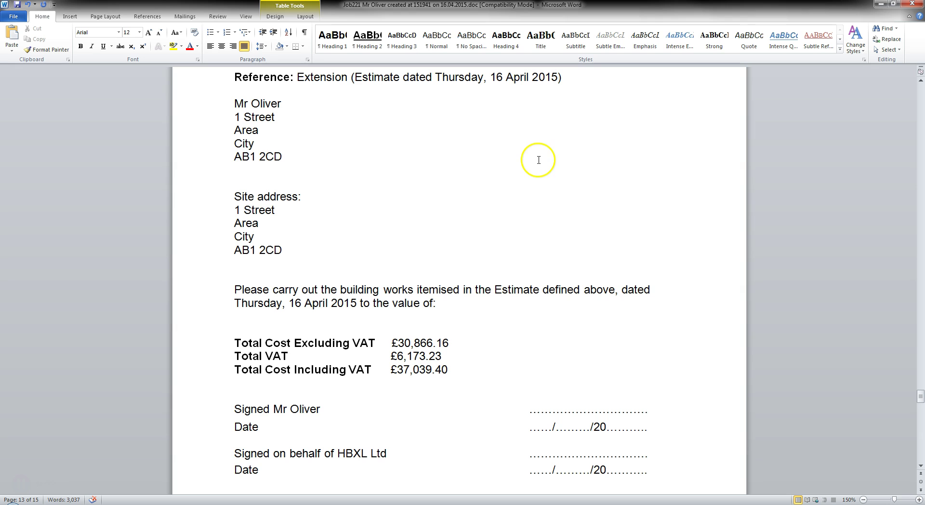
scroll(469, 167, up, 1)
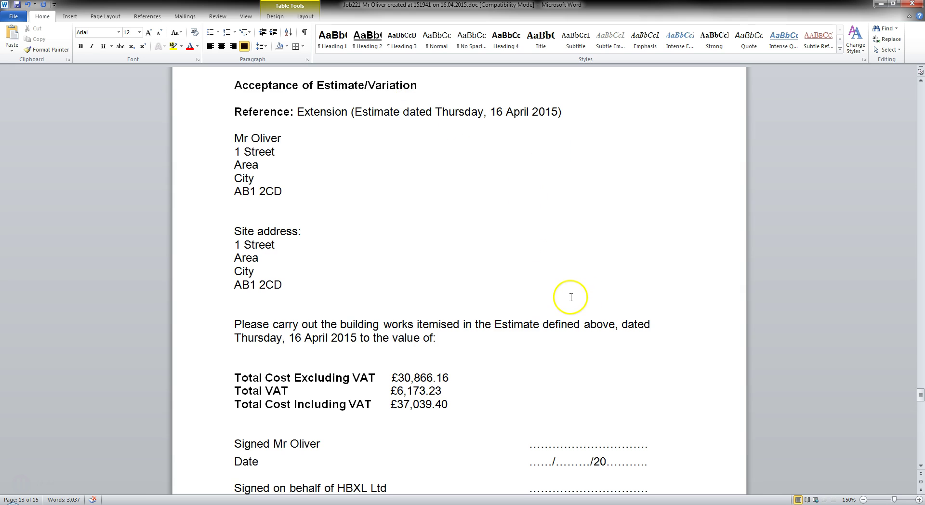
scroll(570, 298, down, 6)
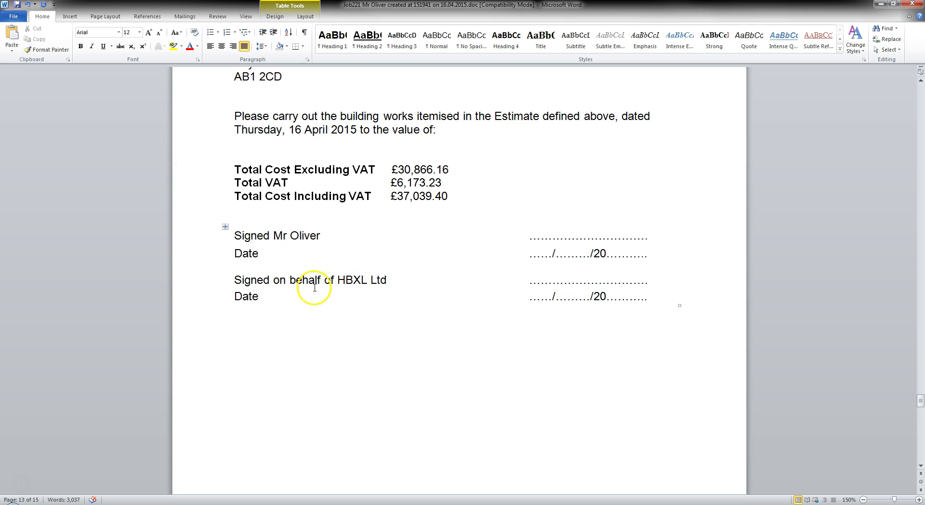
scroll(419, 286, down, 5)
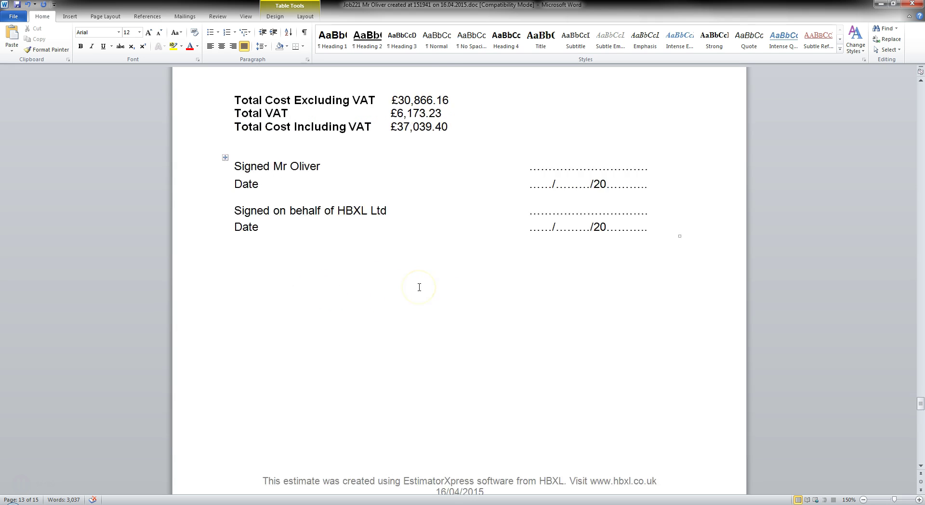
scroll(419, 287, down, 15)
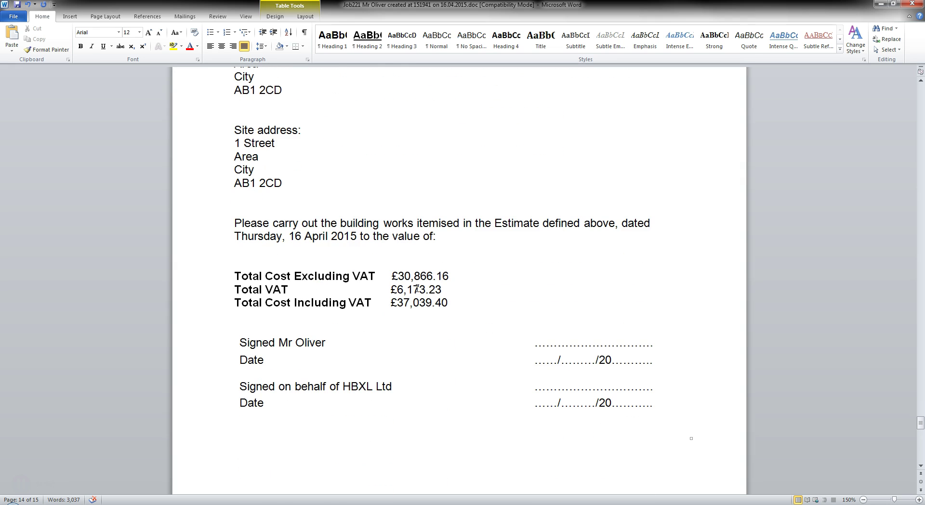
scroll(417, 290, down, 13)
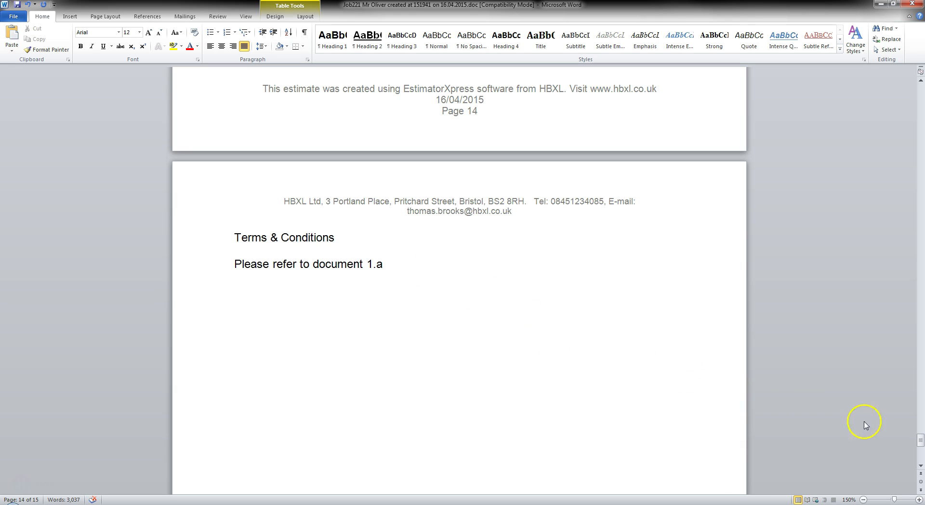
Return to the covering letter and save the Job221 quote document
drag(918, 440, 918, 108)
scroll(856, 177, down, 12)
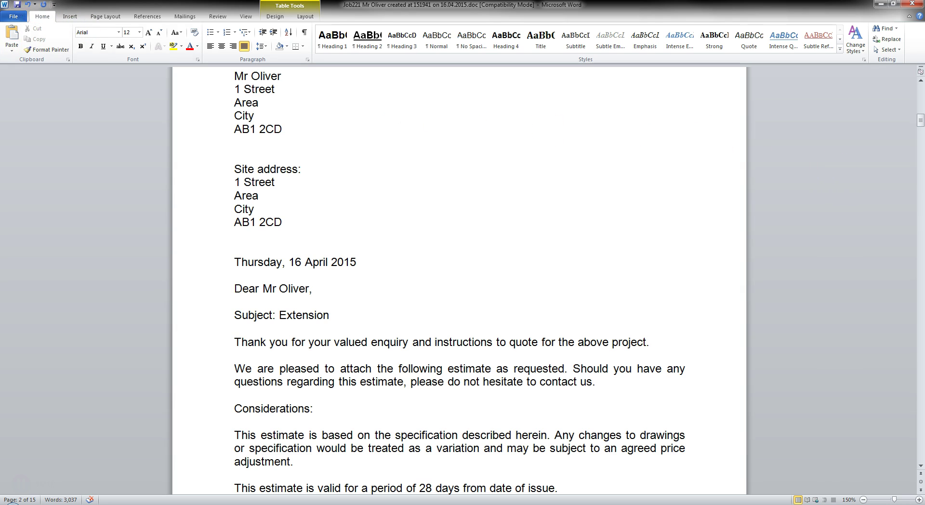
click(18, 5)
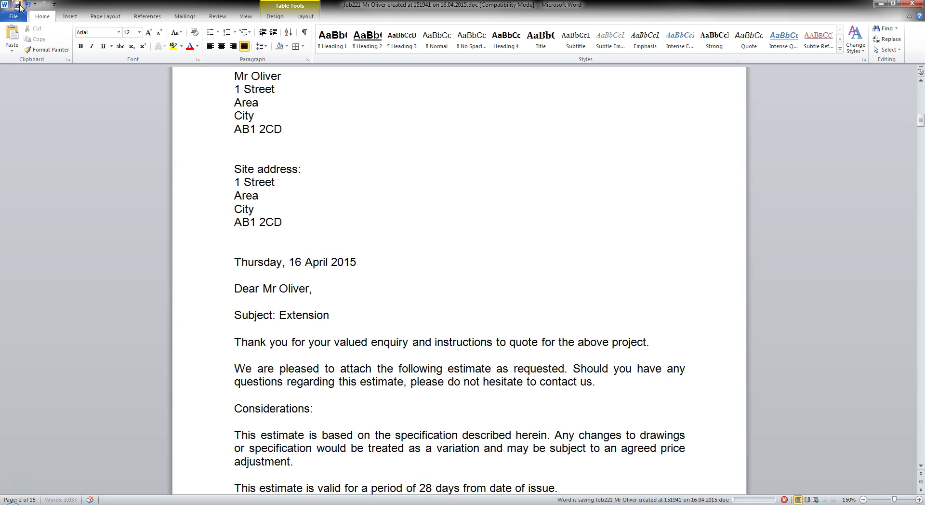